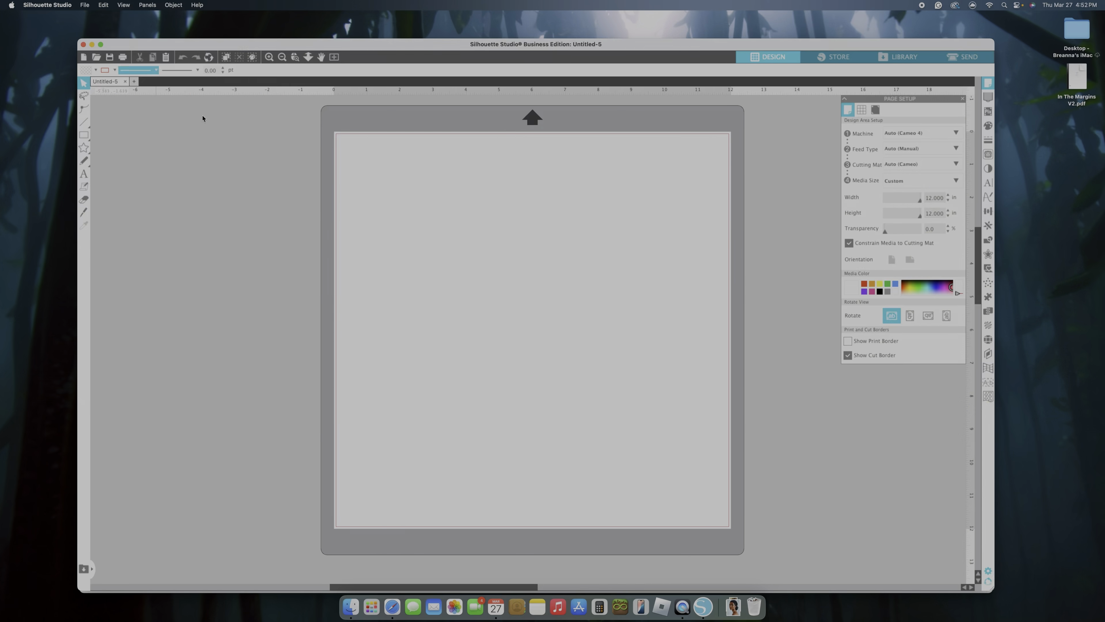
# Open Untitled_Artwork 198.png from Downloads and move the dog character drawing to the middle of the mat
pyautogui.click(84, 4)
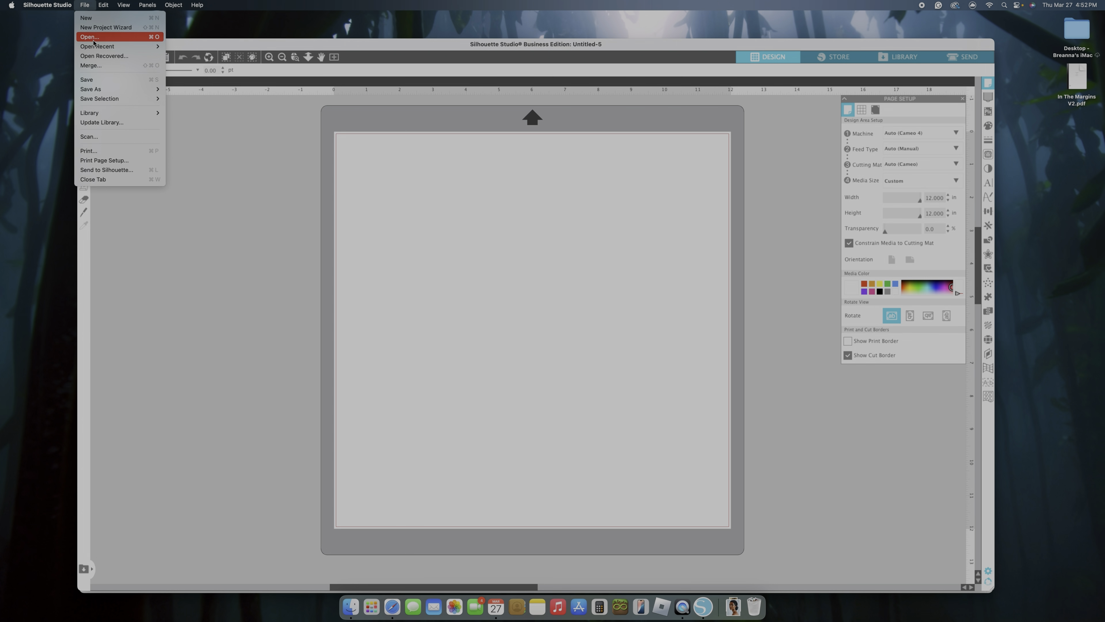
pyautogui.click(93, 39)
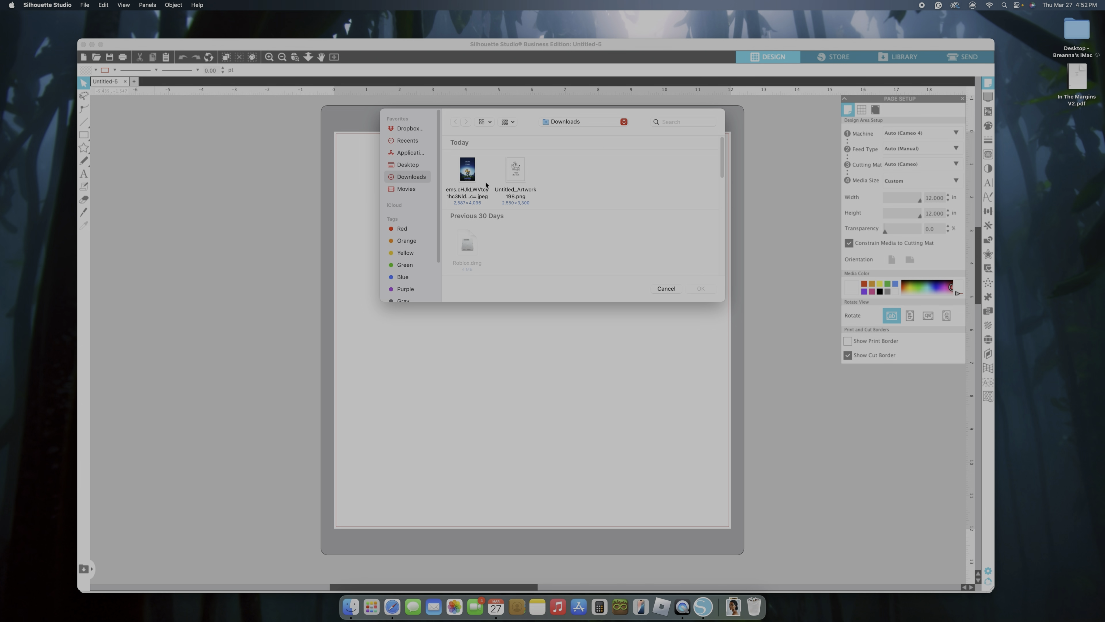
pyautogui.click(512, 168)
pyautogui.click(701, 289)
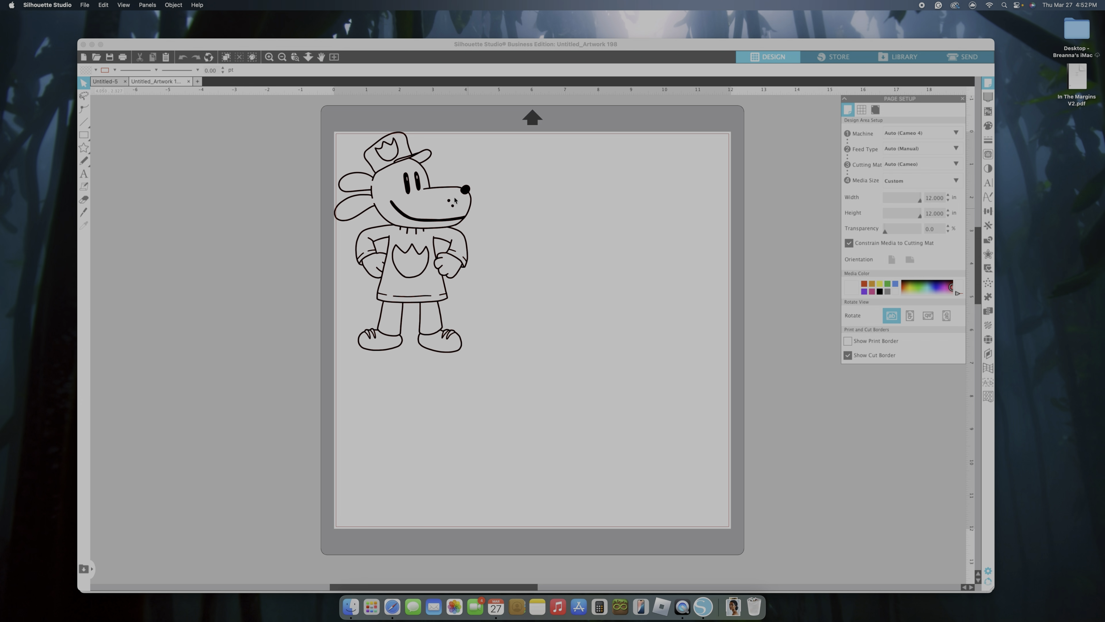
pyautogui.click(491, 228)
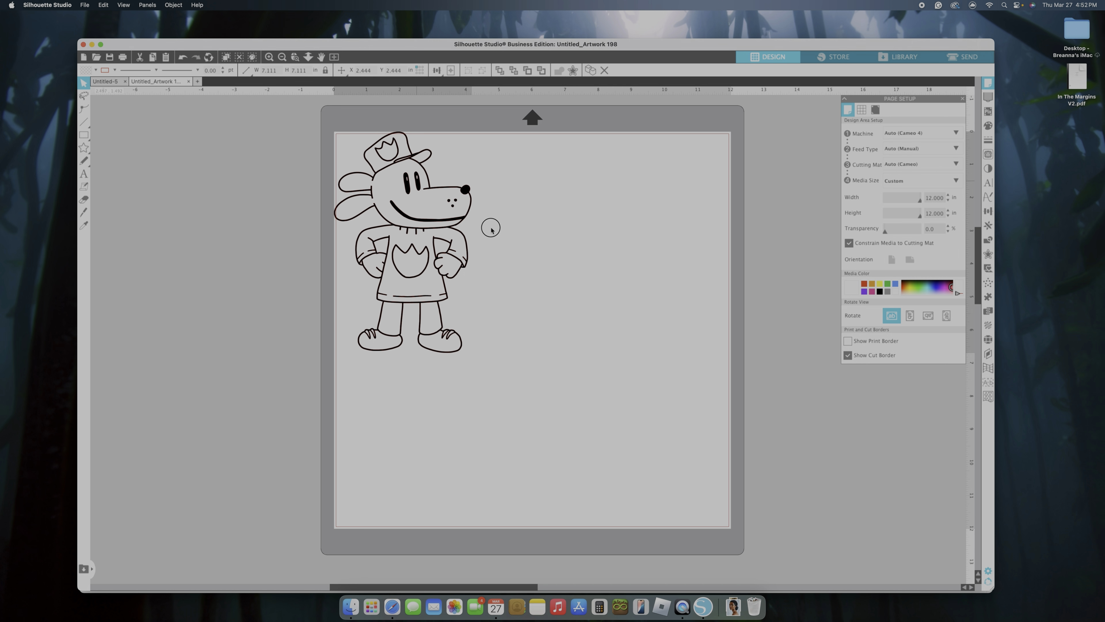
pyautogui.moveTo(490, 228); pyautogui.dragTo(612, 301)
# Paste the Dog Man movie poster into the artwork document and place it off the mat, beside the drawing, as a colour reference
pyautogui.rightClick(272, 188)
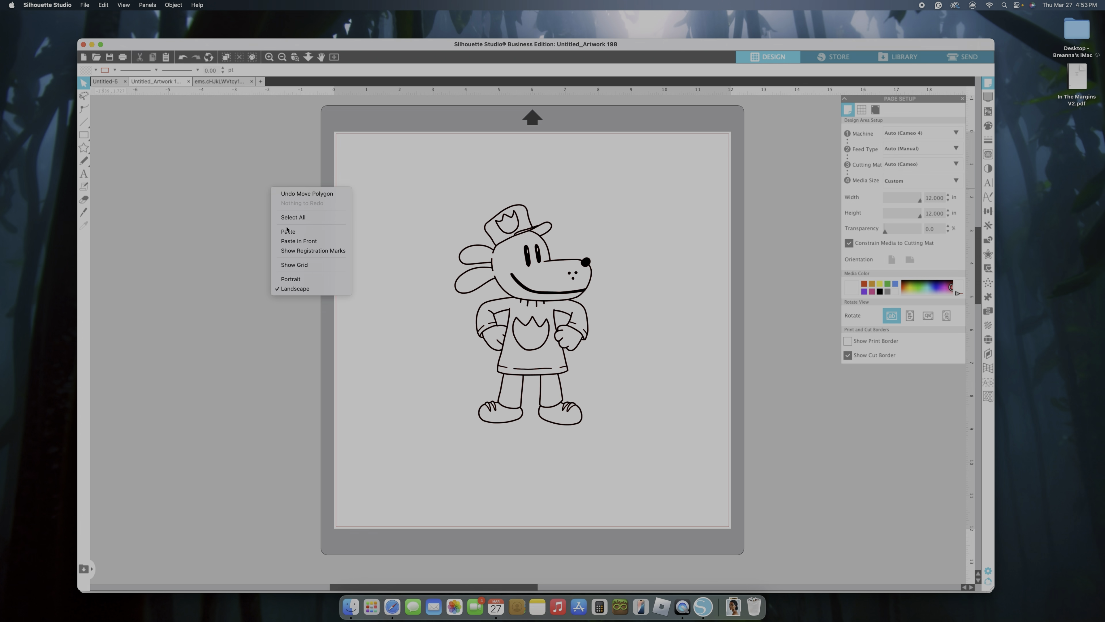
pyautogui.click(289, 231)
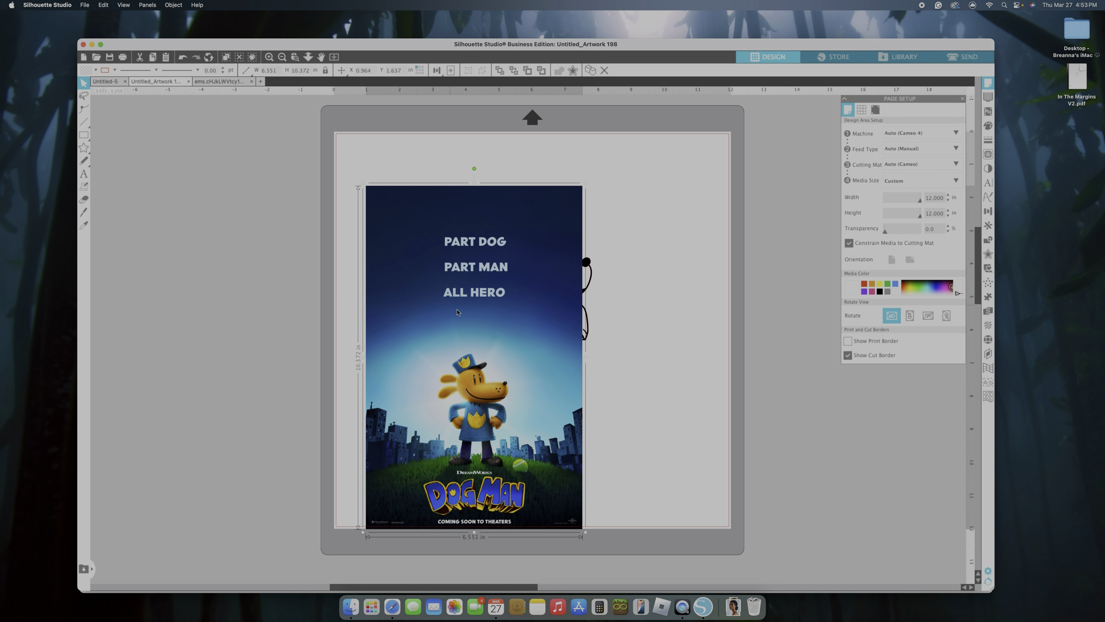
pyautogui.moveTo(508, 326); pyautogui.dragTo(243, 280)
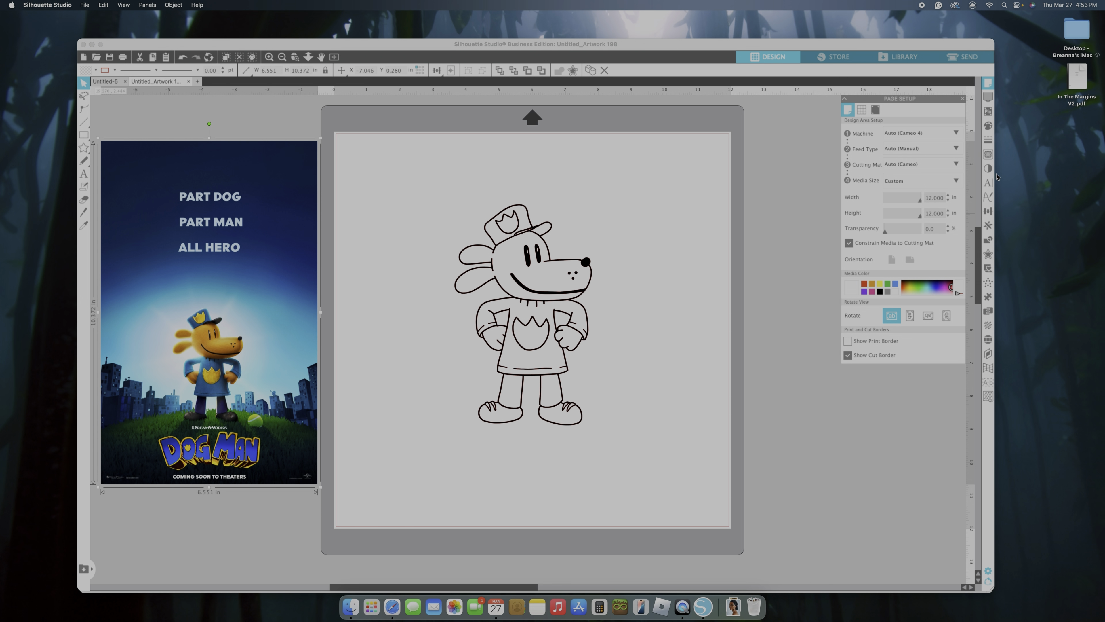
# Trace the whole dog character drawing with the standard Trace style, using a trace area that surrounds it completely
pyautogui.click(986, 156)
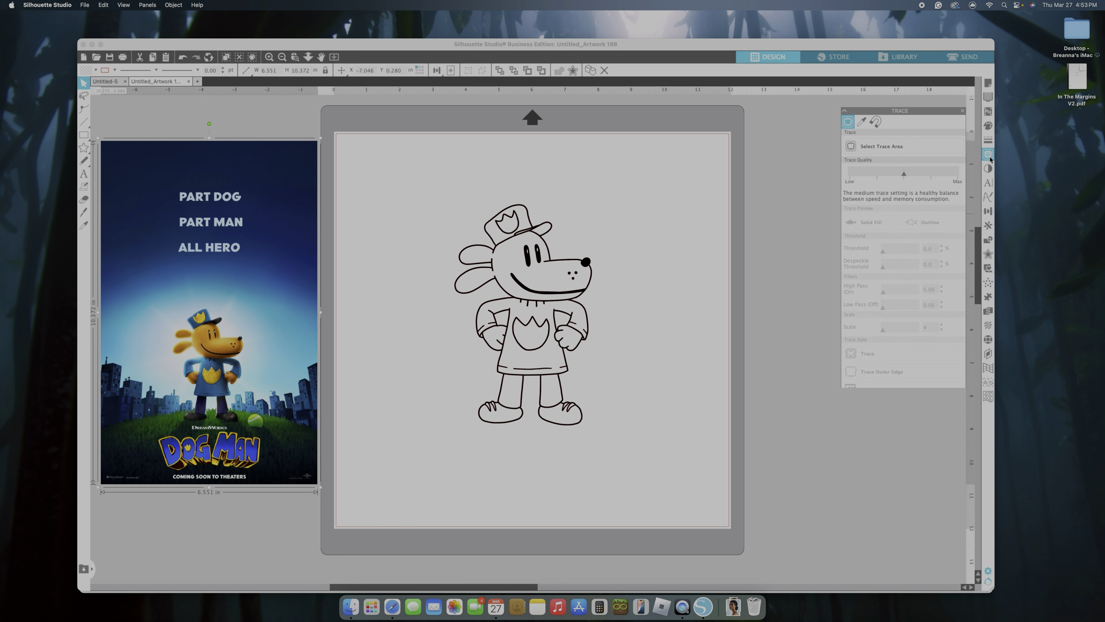
pyautogui.click(924, 136)
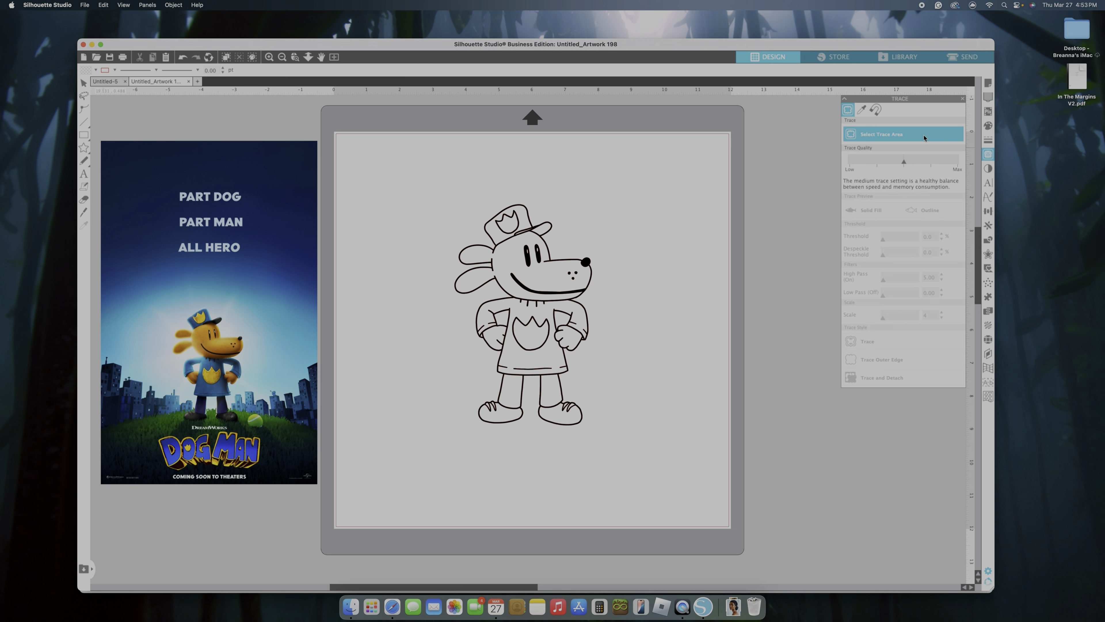
pyautogui.moveTo(403, 179)
pyautogui.mouseDown()
pyautogui.moveTo(593, 366)
pyautogui.moveTo(653, 460)
pyautogui.mouseUp()
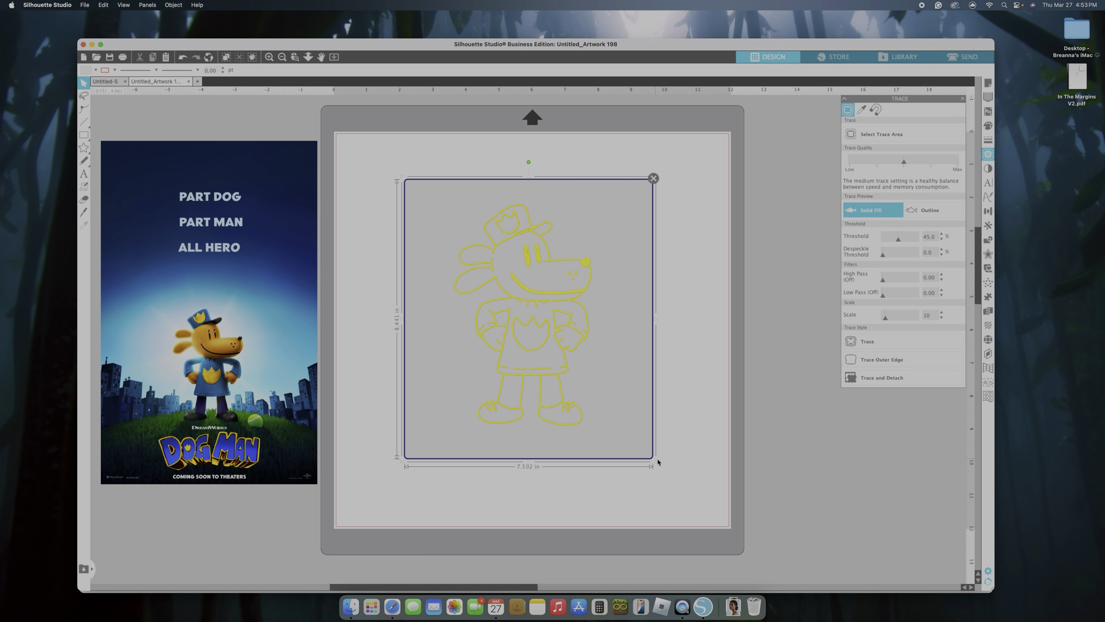
pyautogui.click(872, 344)
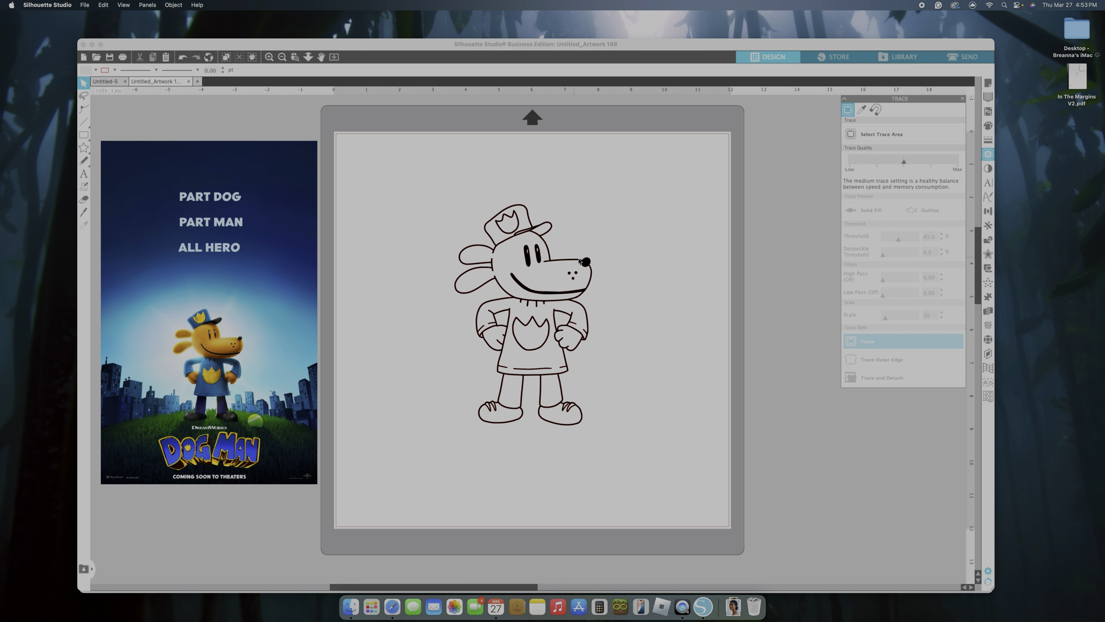
# Move the original drawing image off its trace and delete it, keeping only the traced outlines
pyautogui.moveTo(581, 261)
pyautogui.mouseDown()
pyautogui.moveTo(637, 251)
pyautogui.moveTo(671, 221)
pyautogui.moveTo(722, 205)
pyautogui.moveTo(738, 220)
pyautogui.mouseUp()
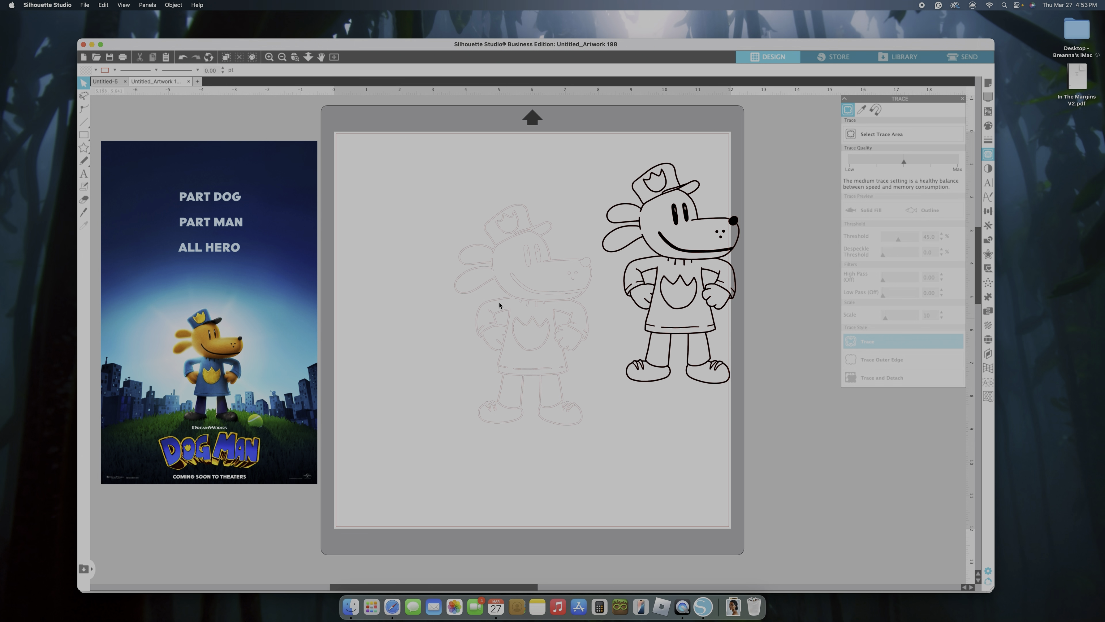
pyautogui.click(698, 251)
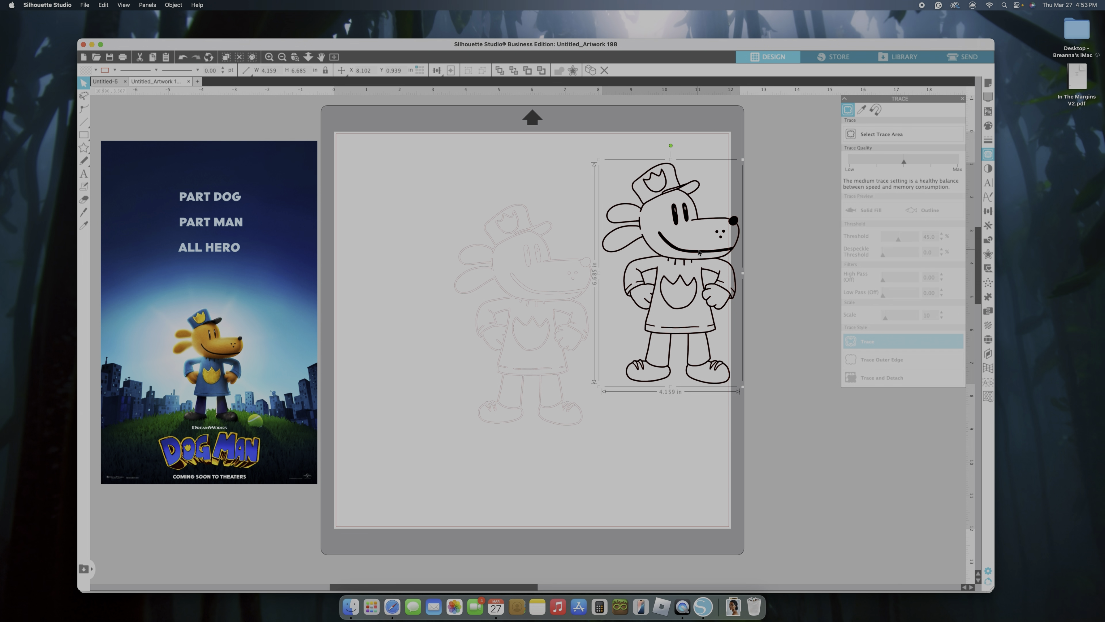
pyautogui.press('Delete')
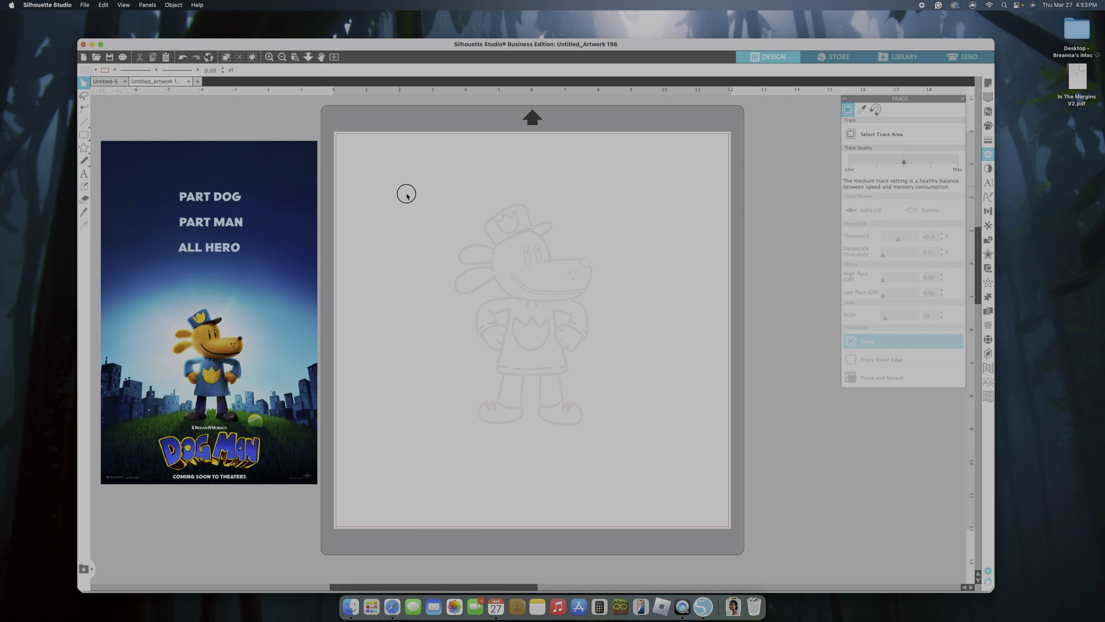
# Fill the traced character with red and release its compound path to separate the pieces
pyautogui.moveTo(407, 193); pyautogui.dragTo(631, 436)
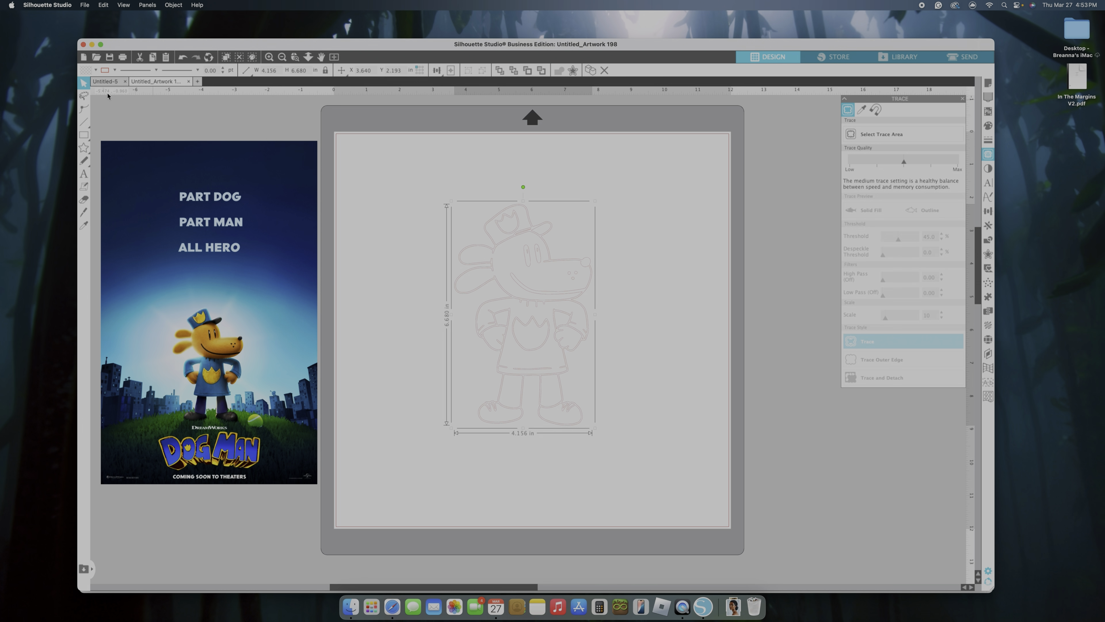
pyautogui.click(94, 70)
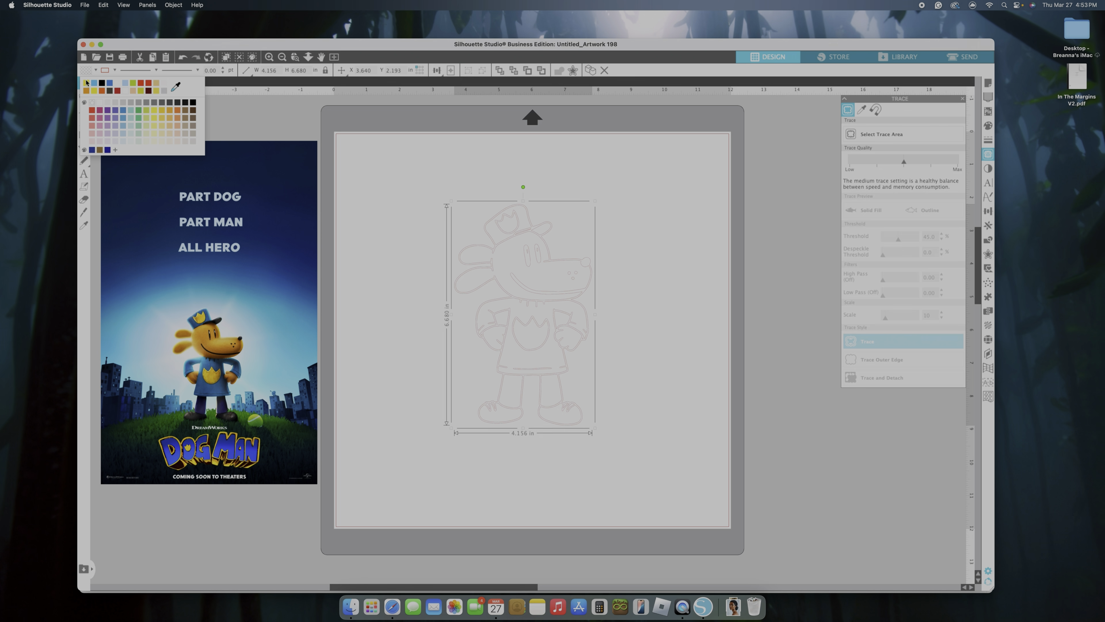
pyautogui.click(117, 91)
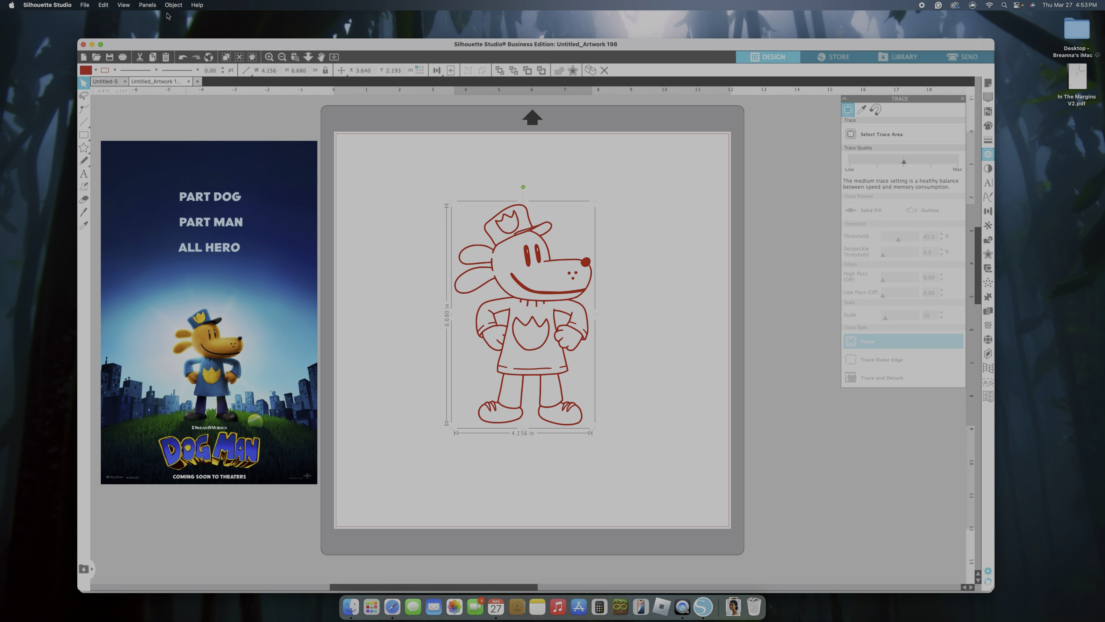
pyautogui.click(173, 5)
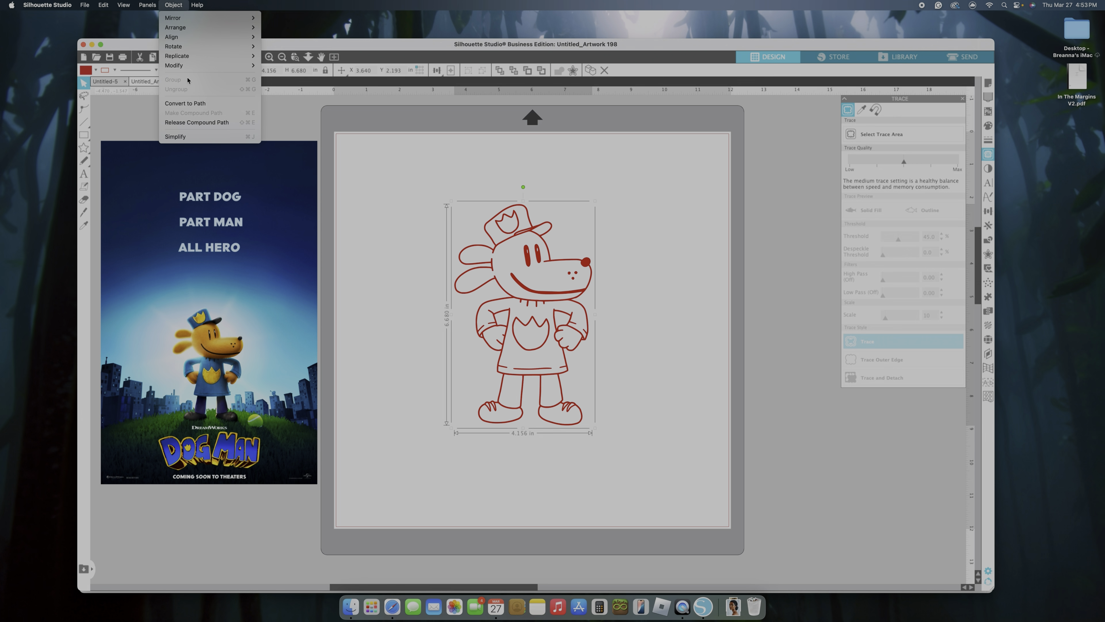
pyautogui.click(203, 124)
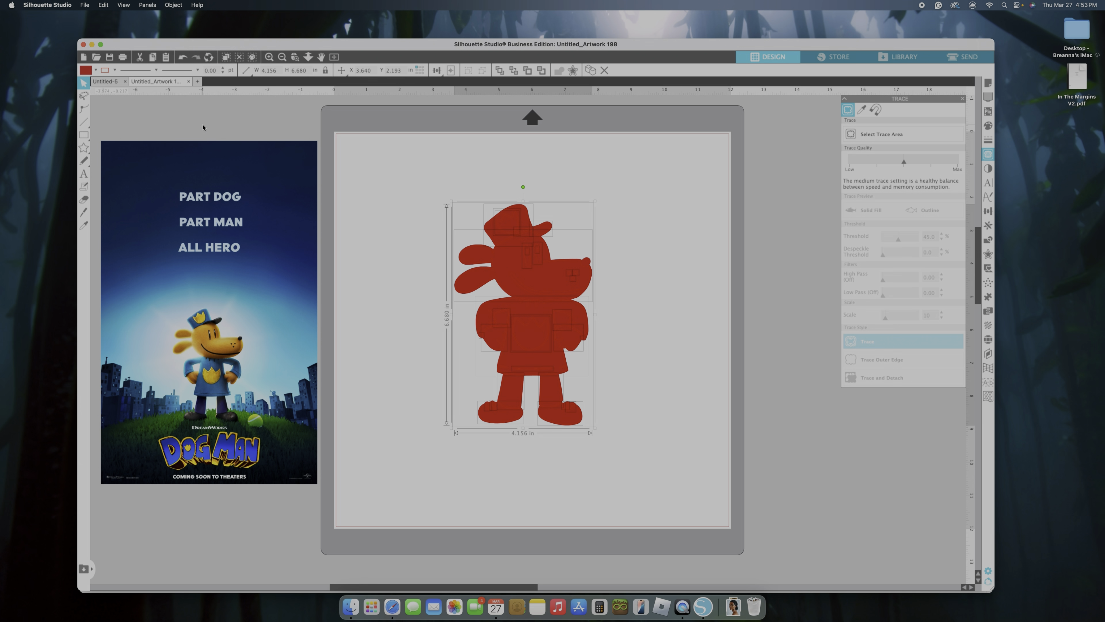
pyautogui.click(663, 373)
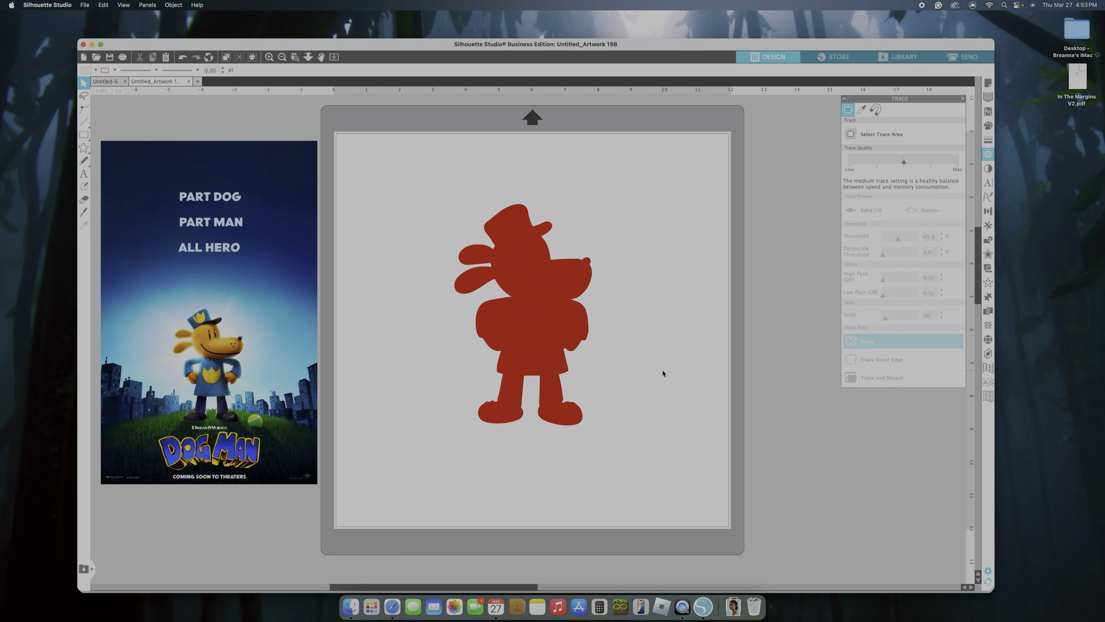
pyautogui.moveTo(535, 353); pyautogui.dragTo(677, 298)
pyautogui.click(667, 334)
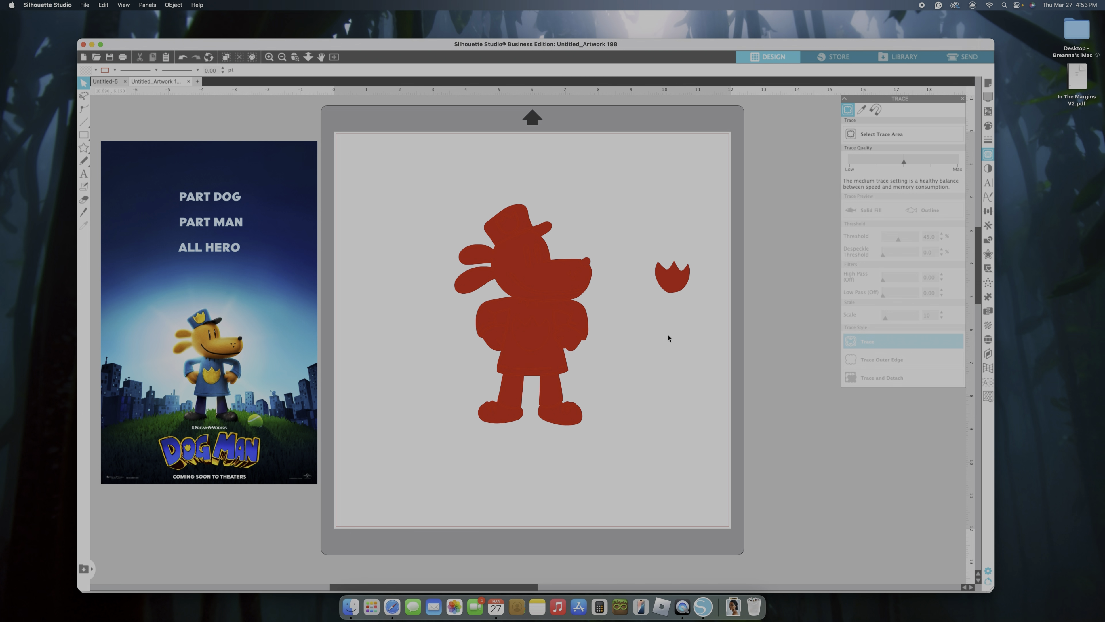
pyautogui.press('super+z')
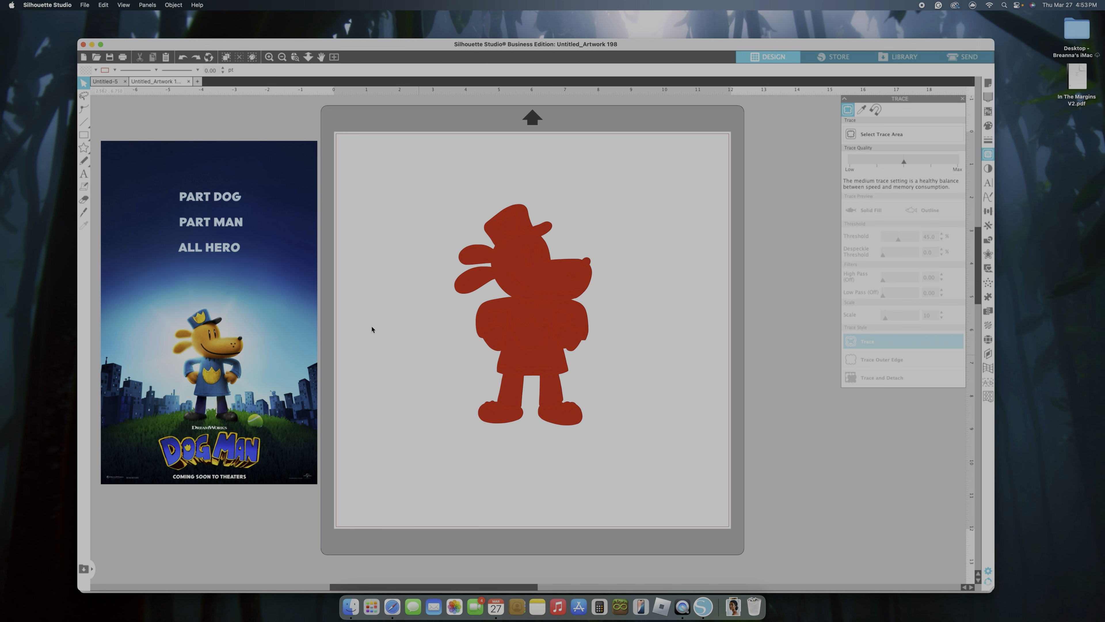
# Fill the head and hand pieces with the golden yellow sampled from the character's face on the poster
pyautogui.click(553, 282)
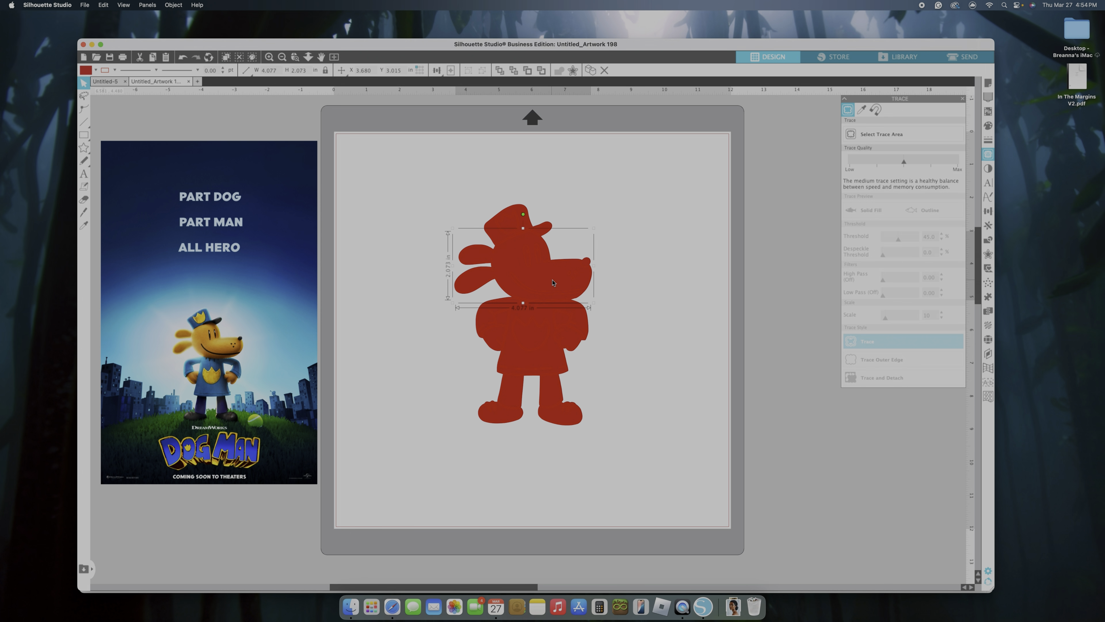
pyautogui.keyDown('shift'); pyautogui.click(491, 338); pyautogui.keyUp('shift')
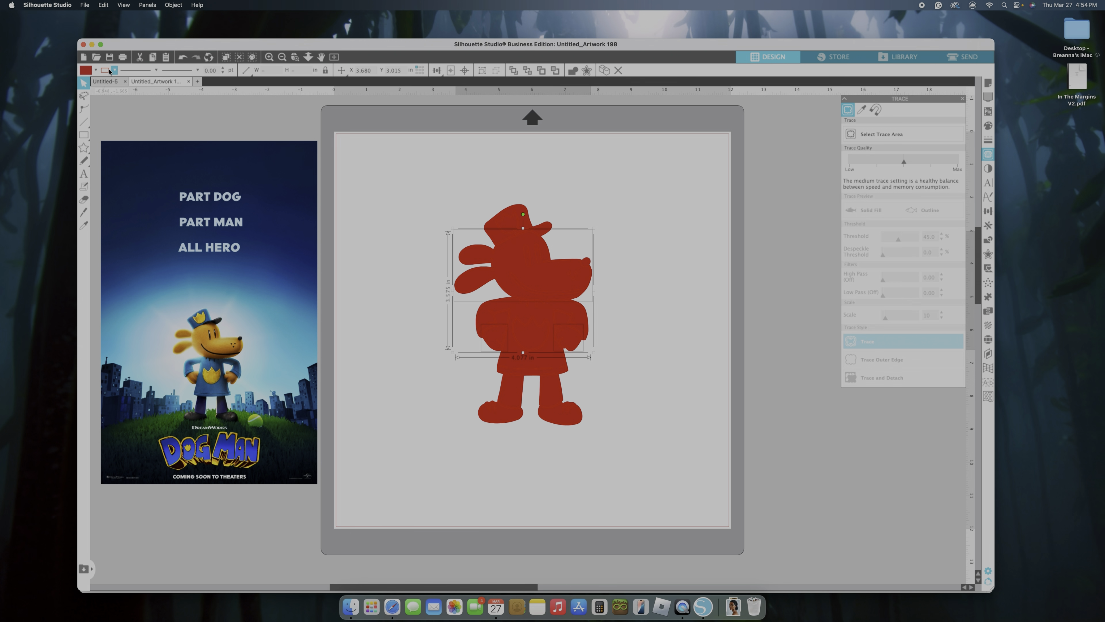
pyautogui.click(96, 70)
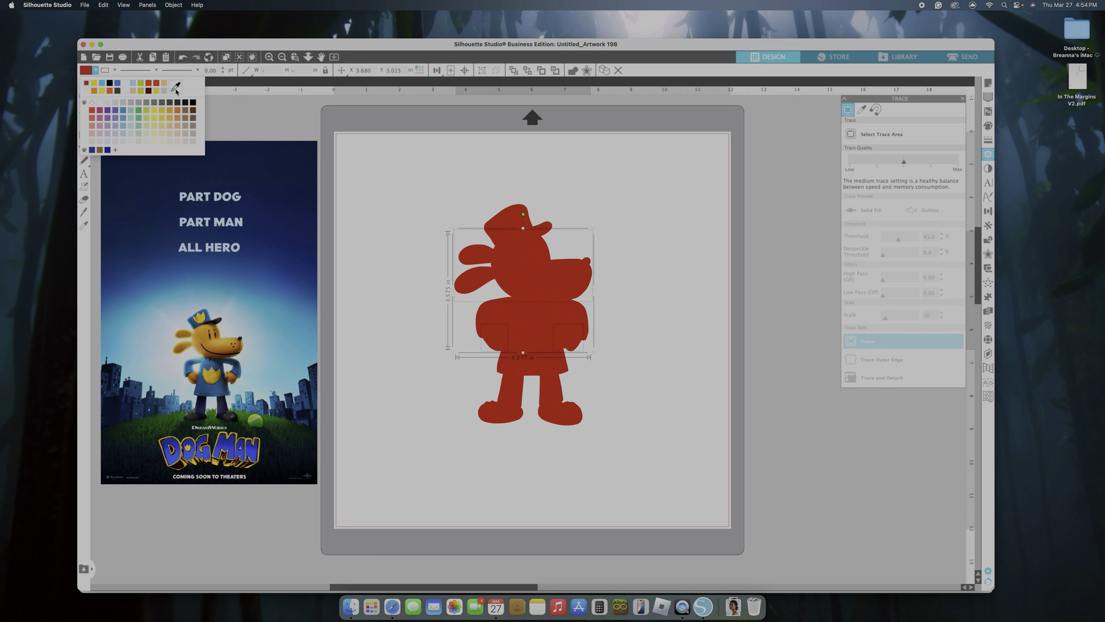
pyautogui.click(202, 335)
pyautogui.click(621, 371)
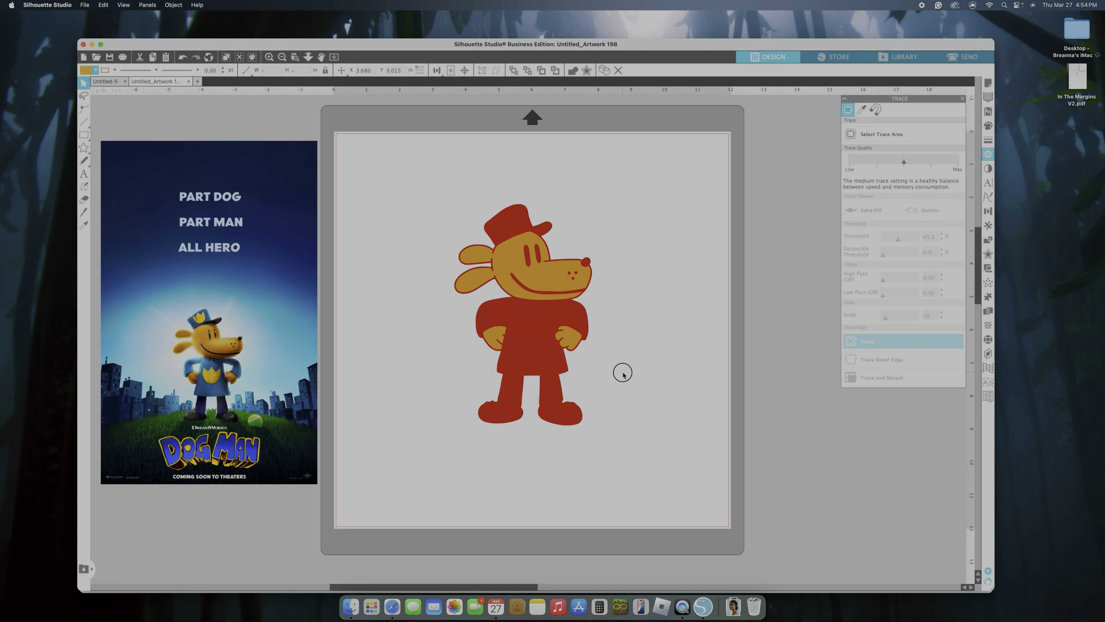
# Fill the shirt and hat pieces together with the blue sampled from the character's uniform on the poster
pyautogui.click(557, 360)
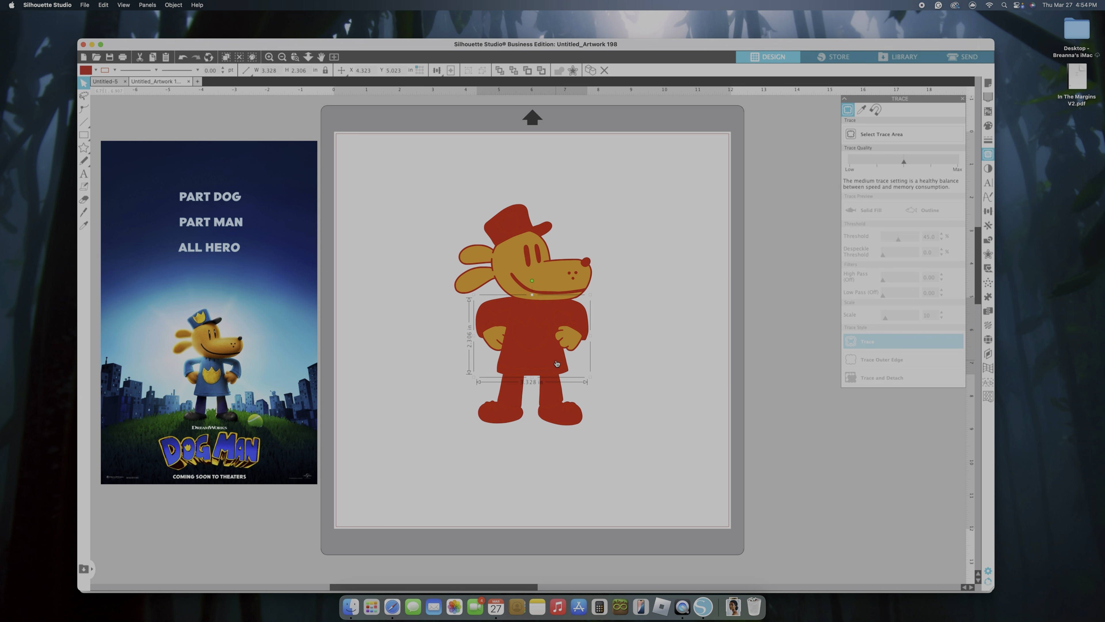
pyautogui.keyDown('shift'); pyautogui.click(526, 219); pyautogui.keyUp('shift')
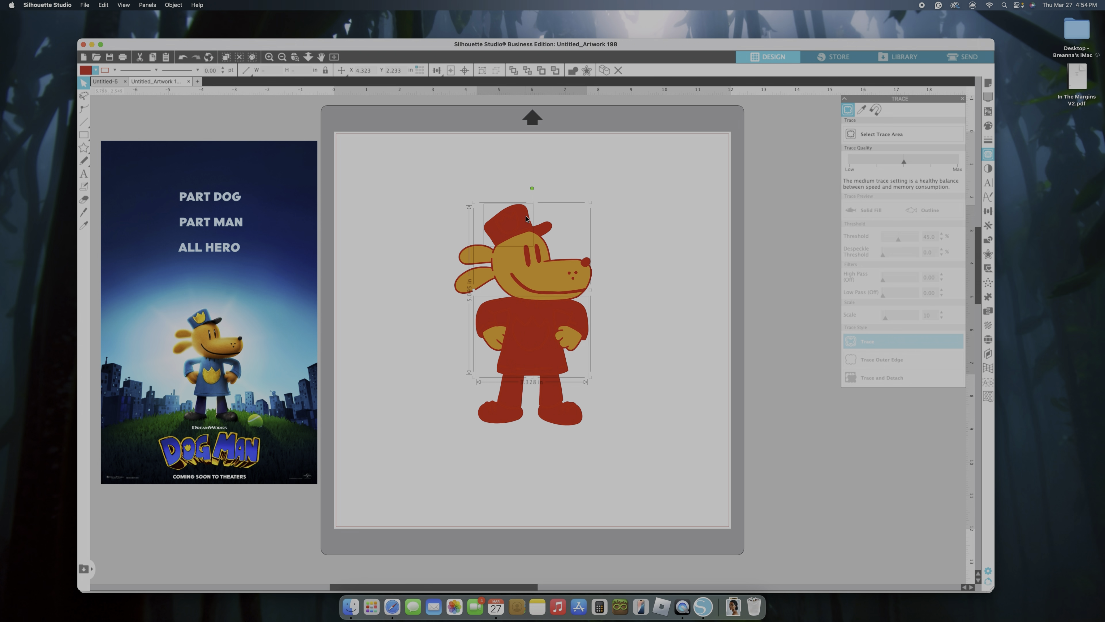
pyautogui.click(96, 70)
pyautogui.click(176, 87)
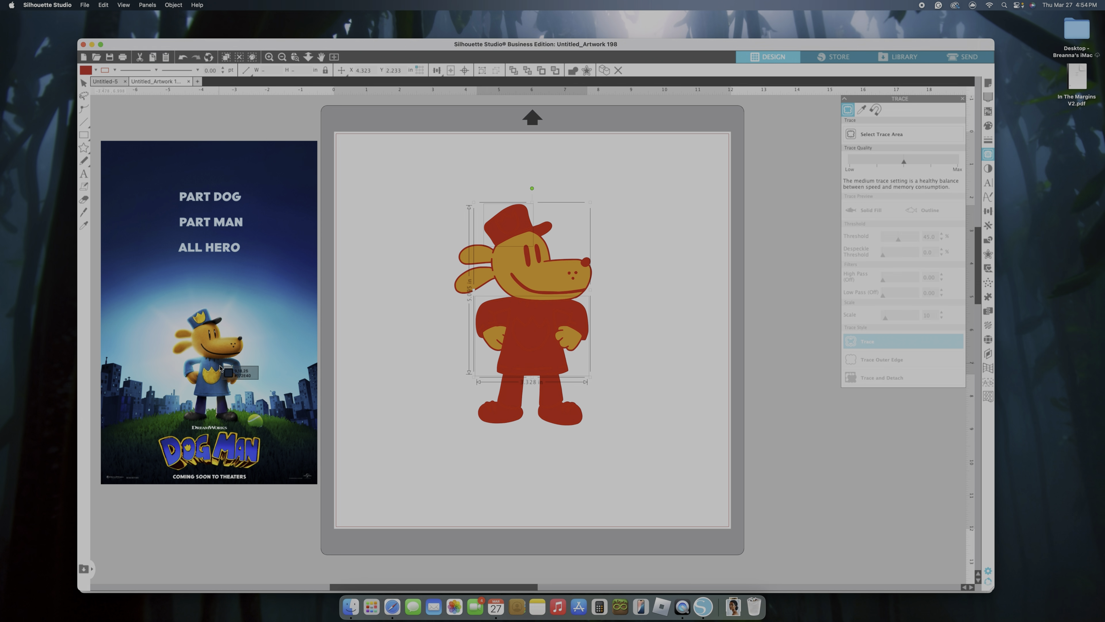
pyautogui.click(219, 391)
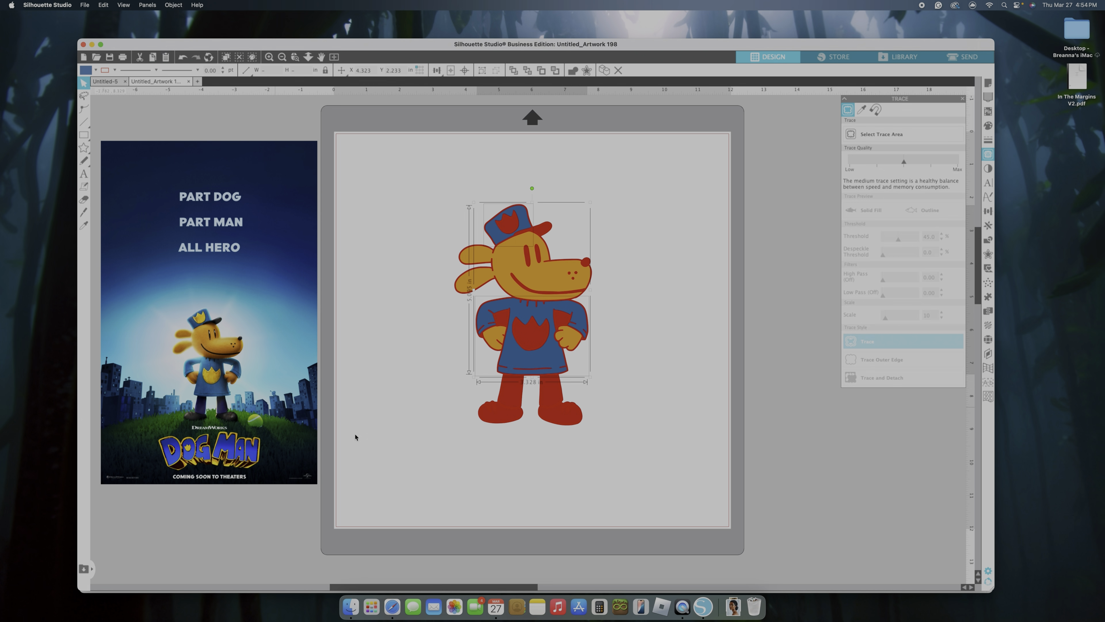
pyautogui.click(588, 484)
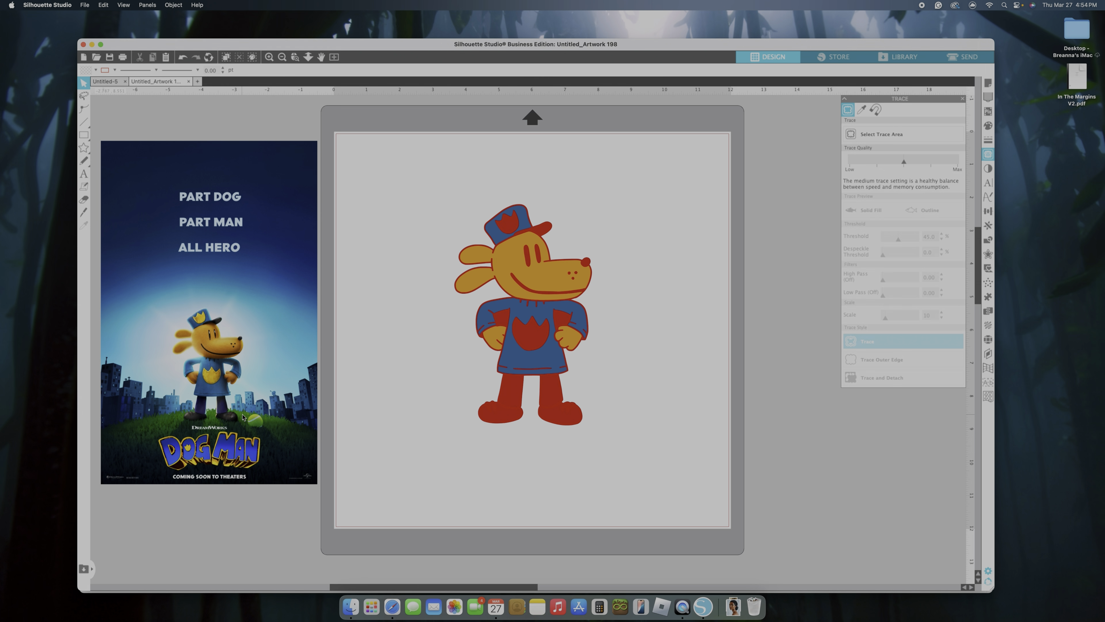
# Fill both trouser leg pieces with the dark navy sampled from the character's trousers on the poster
pyautogui.click(511, 394)
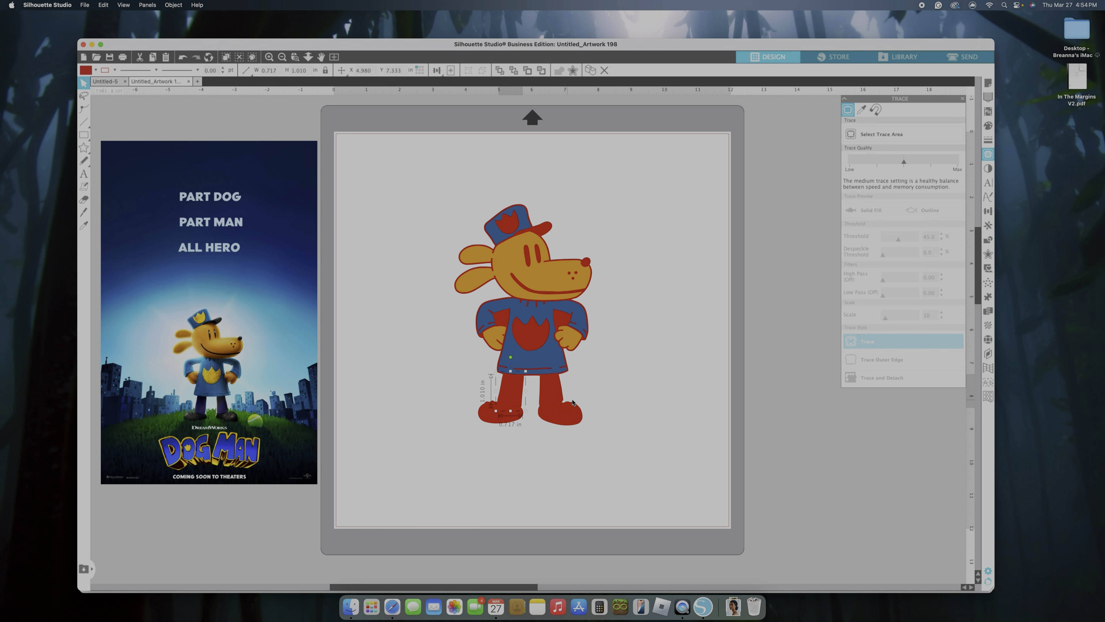
pyautogui.keyDown('shift'); pyautogui.click(547, 396); pyautogui.keyUp('shift')
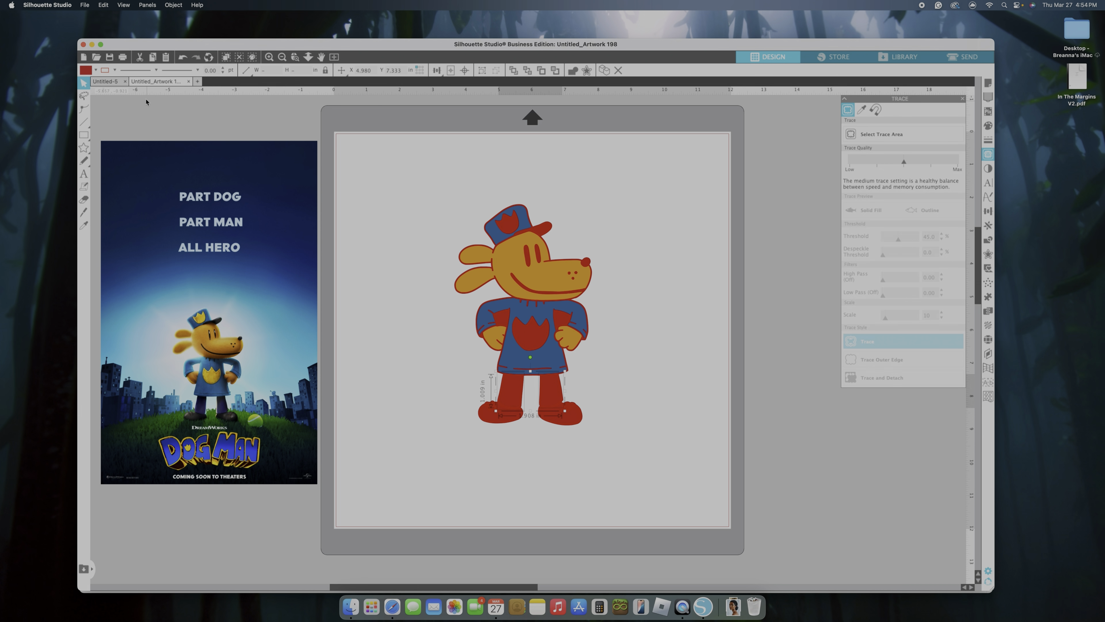
pyautogui.click(95, 69)
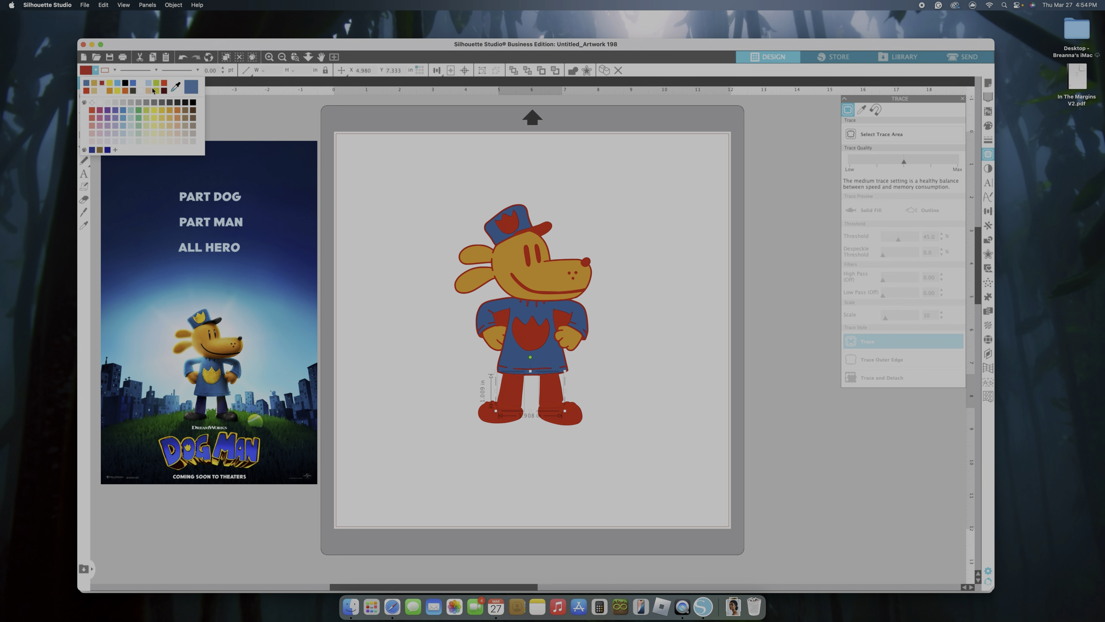
pyautogui.click(181, 86)
pyautogui.click(224, 405)
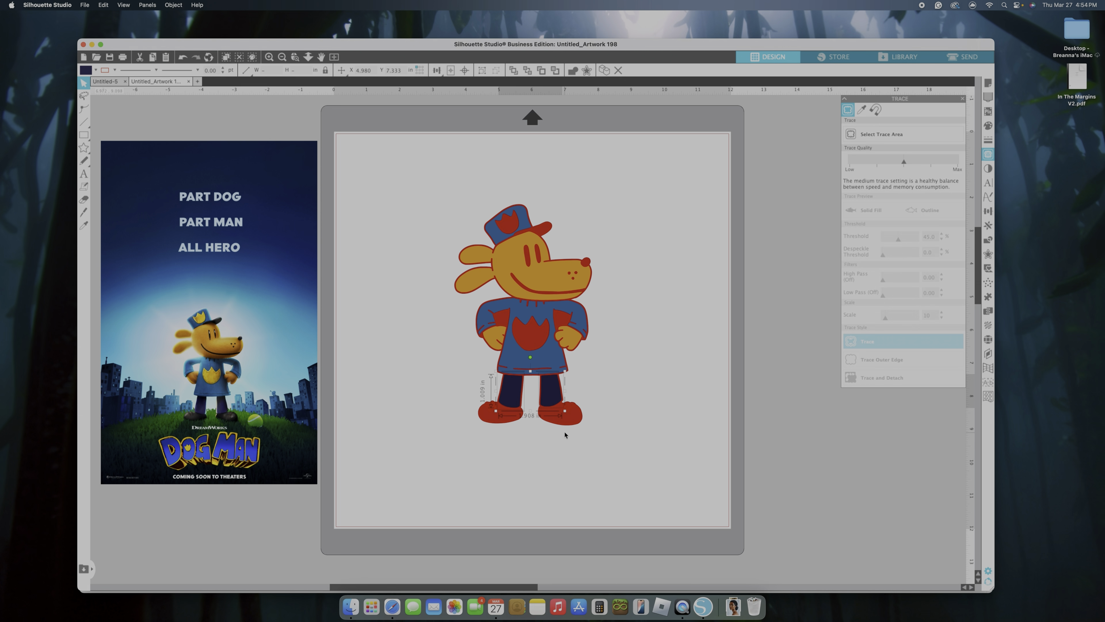
# Fill both shoe pieces and the hat brim with the black sampled from the character's shoes on the poster
pyautogui.click(568, 420)
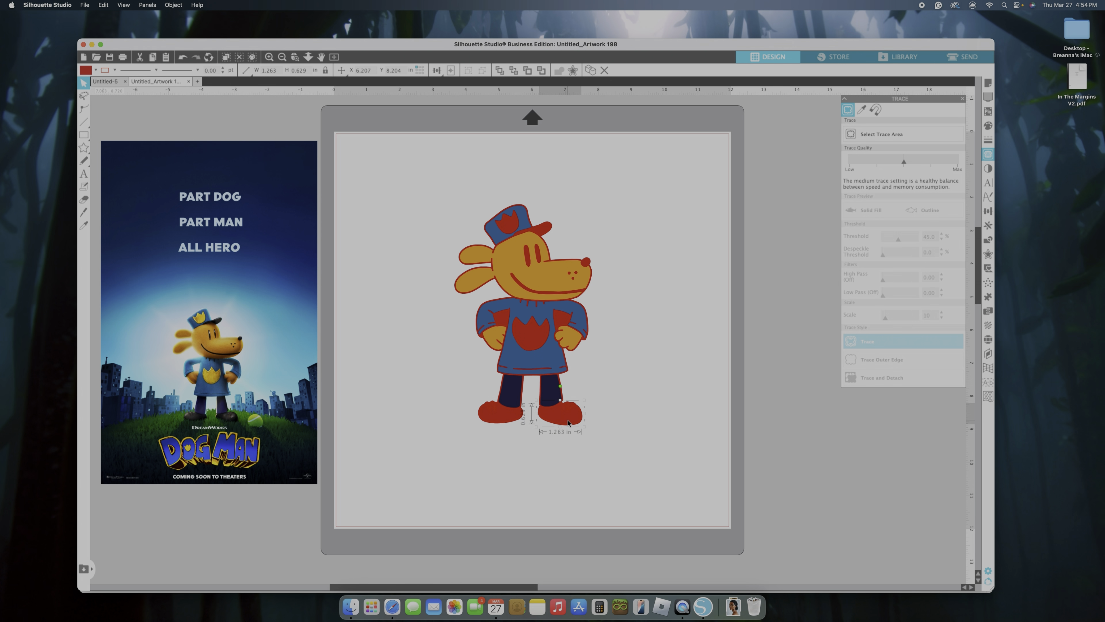
pyautogui.keyDown('shift'); pyautogui.click(505, 421); pyautogui.keyUp('shift')
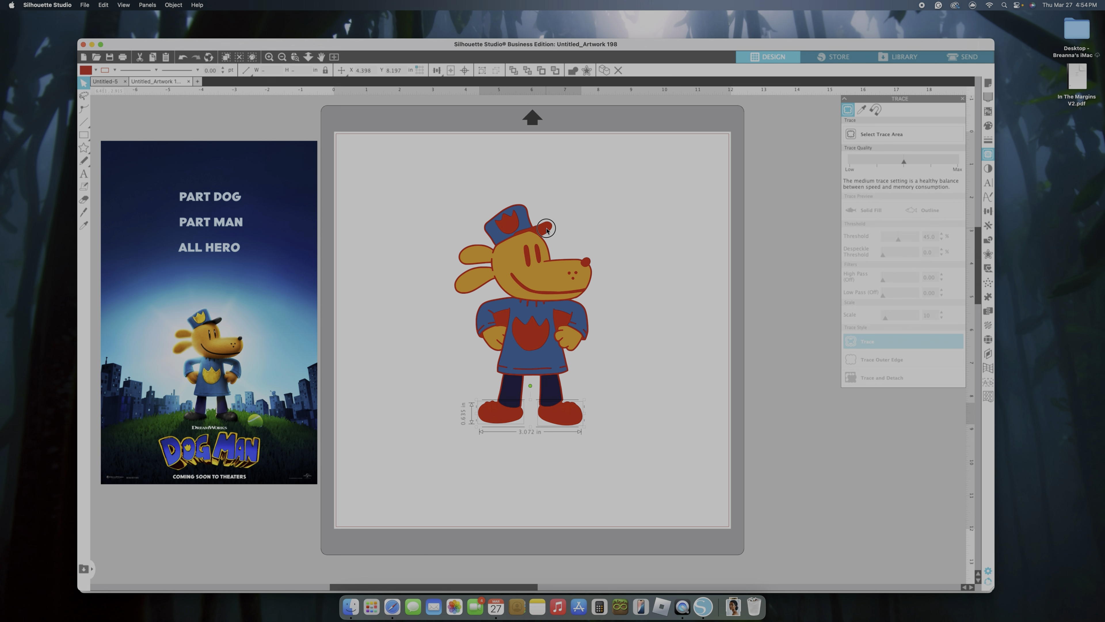
pyautogui.keyDown('shift'); pyautogui.click(531, 233); pyautogui.keyUp('shift')
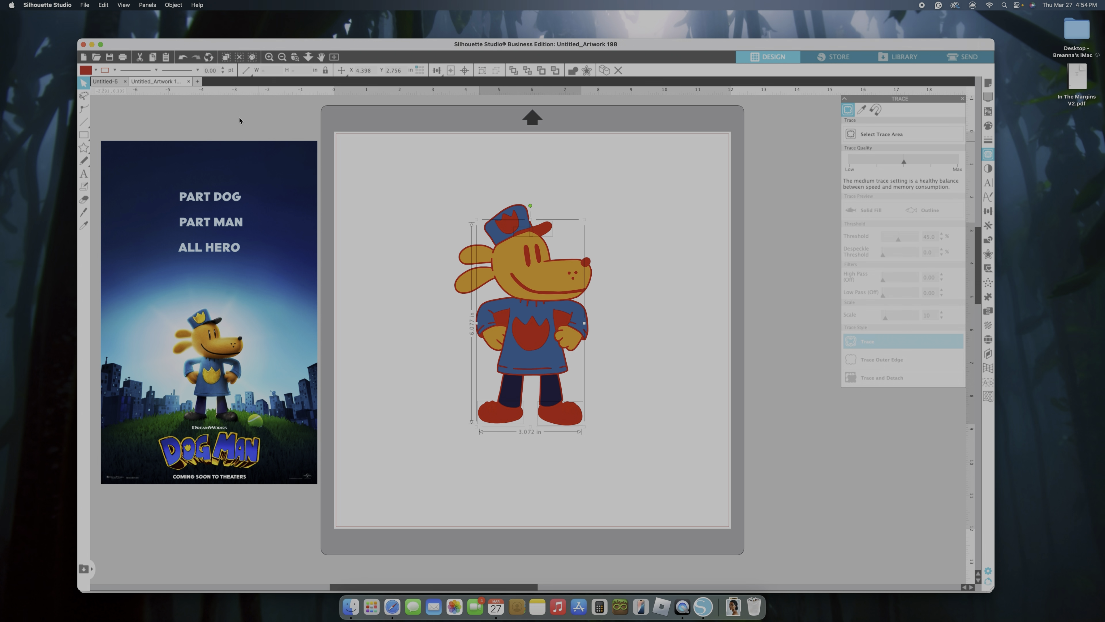
pyautogui.click(96, 71)
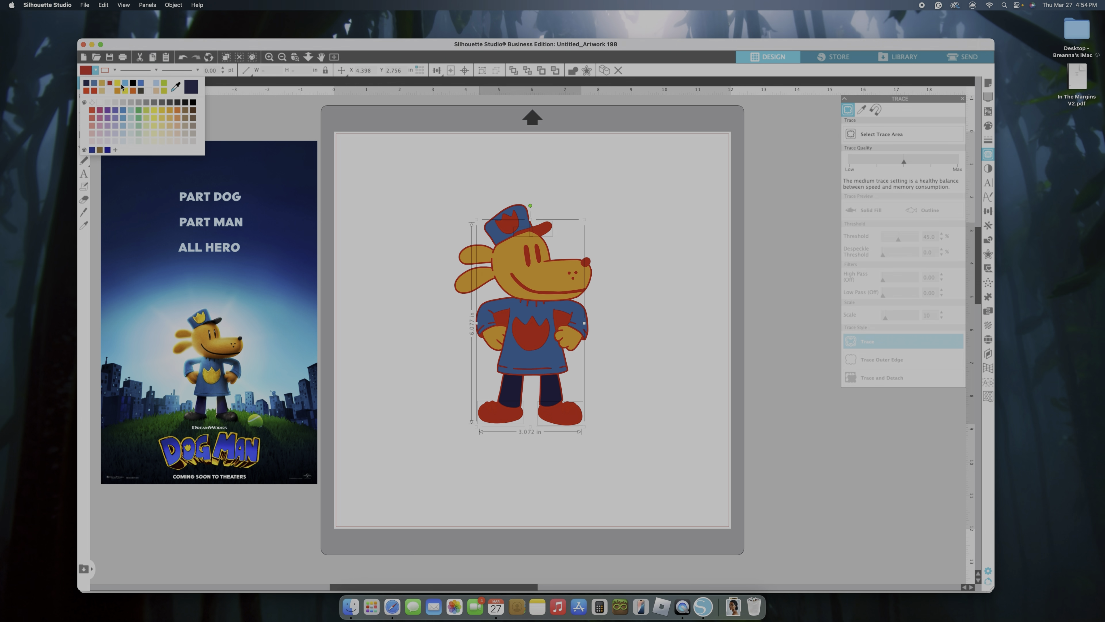
pyautogui.click(175, 87)
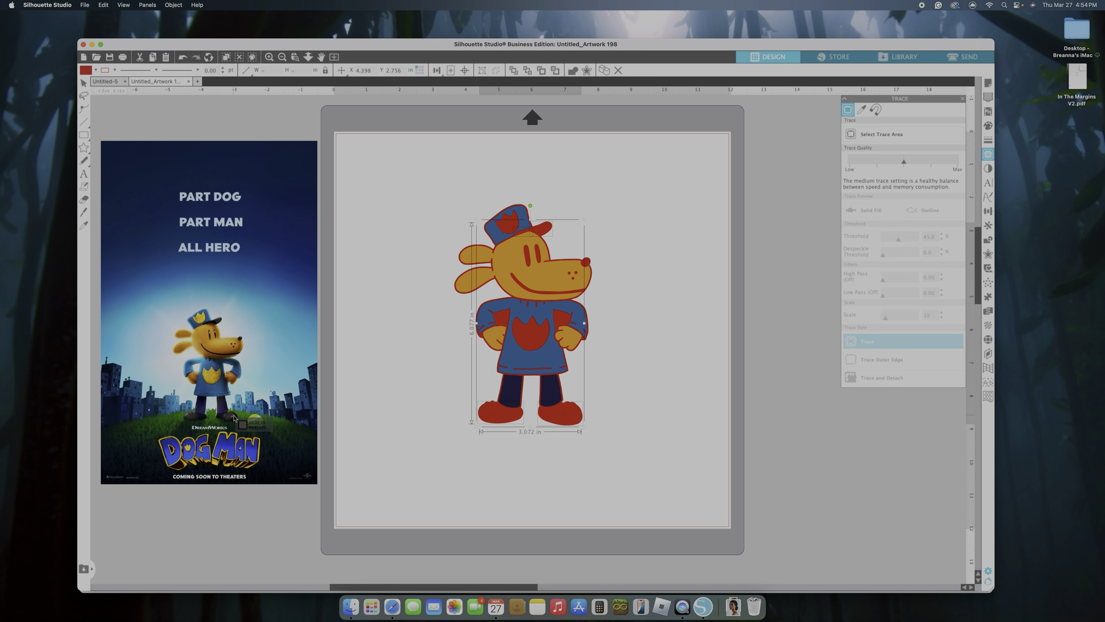
pyautogui.click(234, 418)
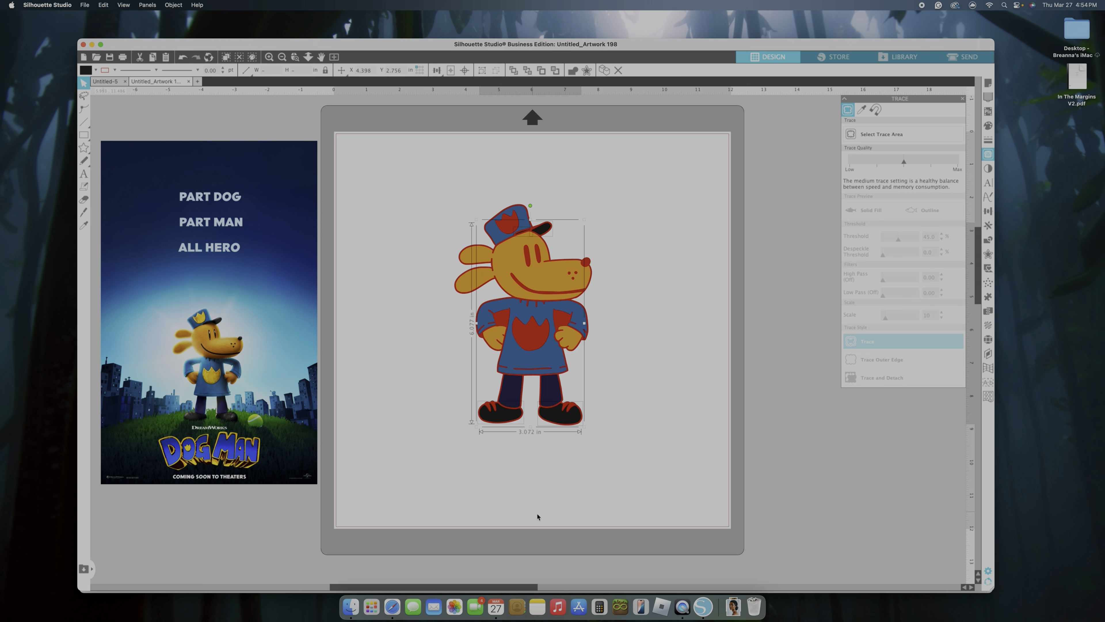
pyautogui.click(664, 487)
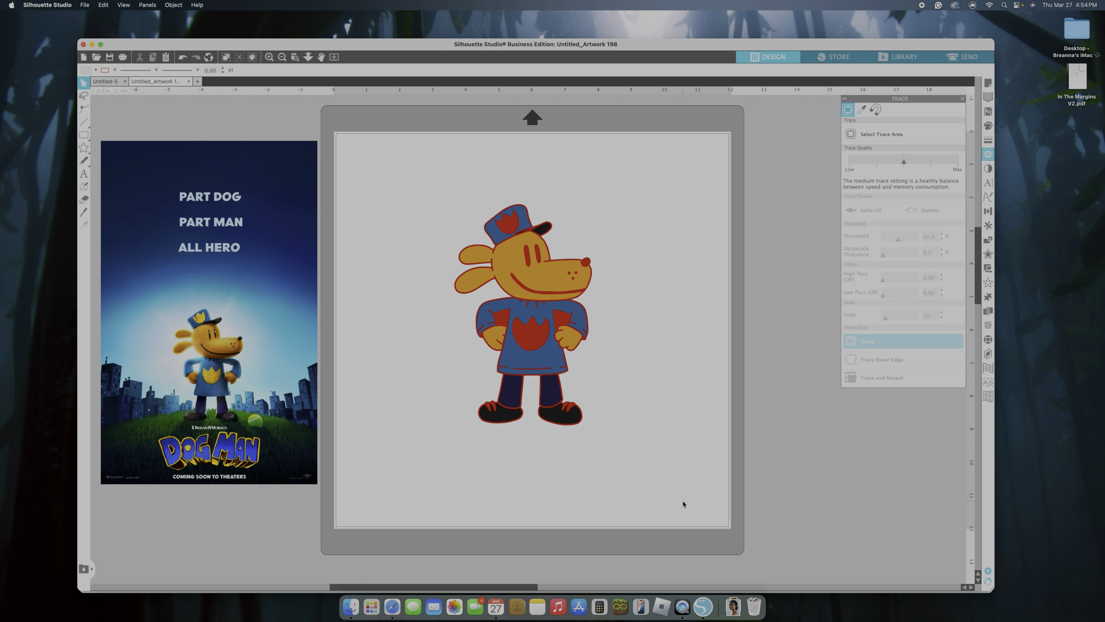
# Fill the small red pieces between the laces on both shoes with the same black as the shoes
pyautogui.click(487, 408)
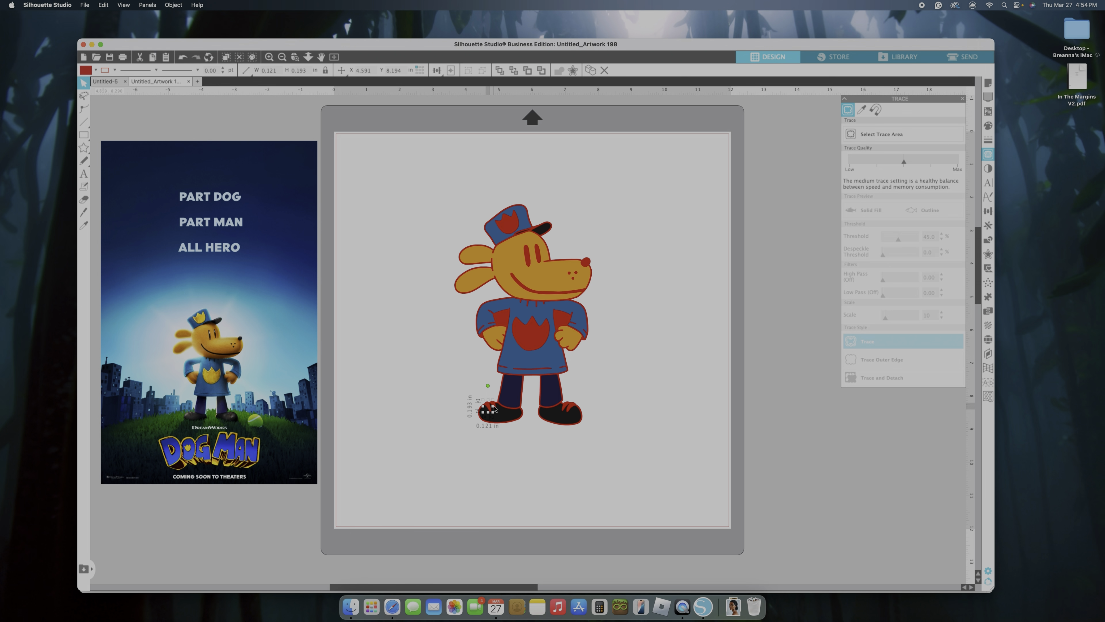
pyautogui.keyDown('shift'); pyautogui.click(493, 405); pyautogui.keyUp('shift')
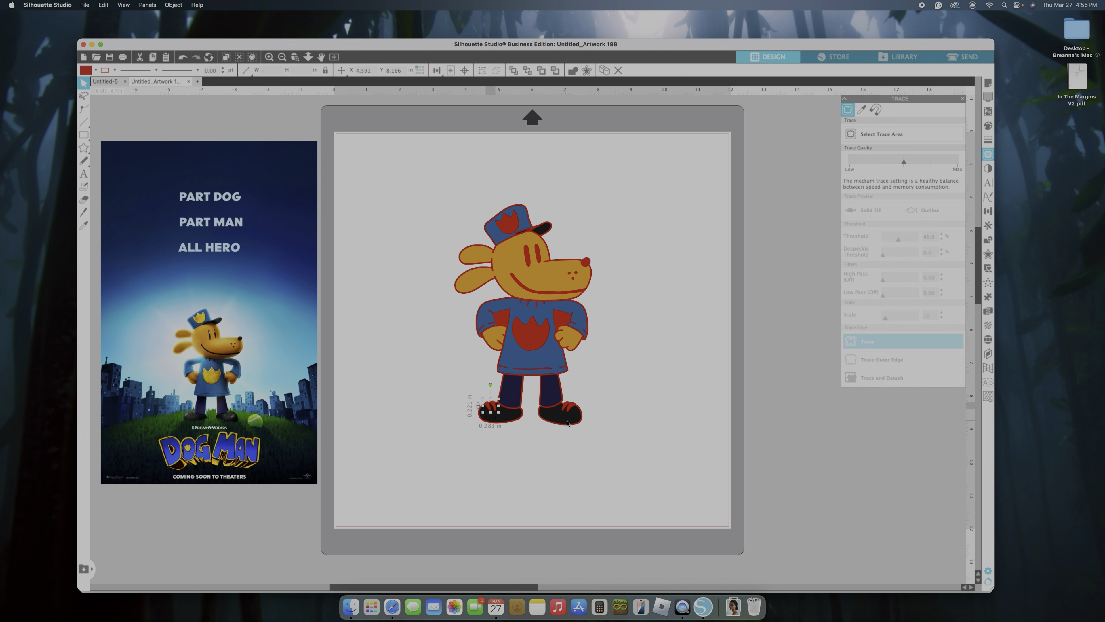
pyautogui.keyDown('shift'); pyautogui.click(573, 410); pyautogui.keyUp('shift')
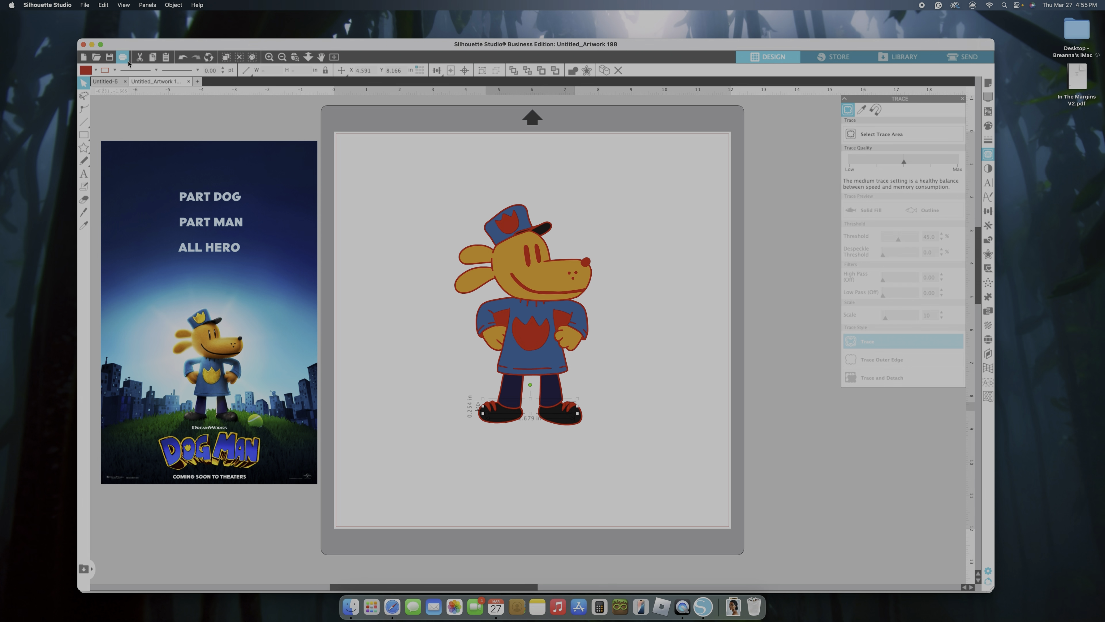
pyautogui.click(95, 70)
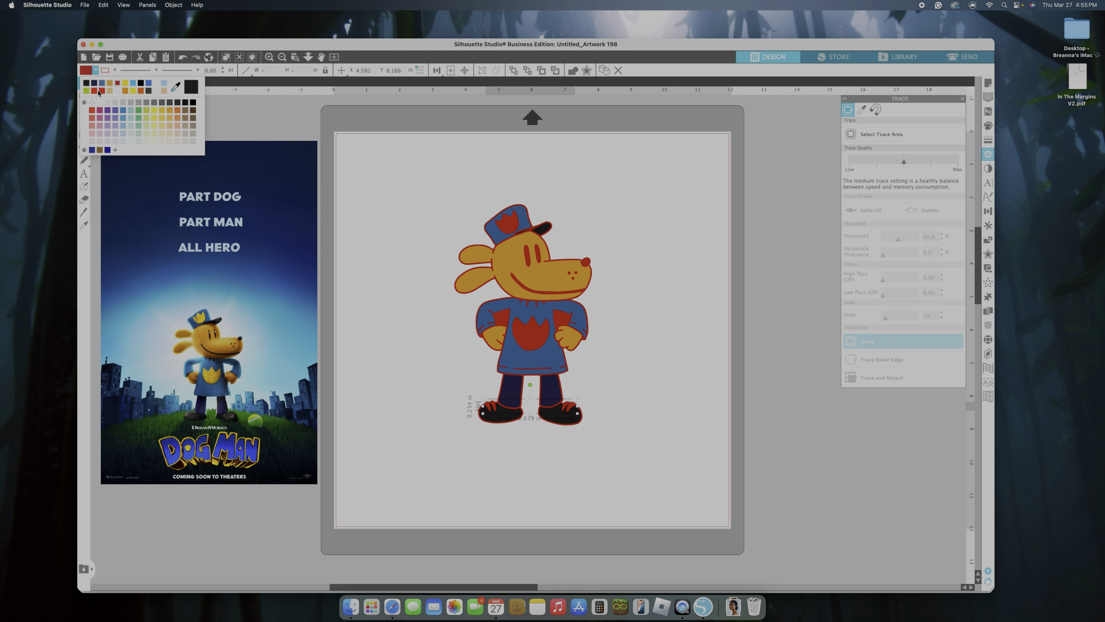
pyautogui.click(88, 84)
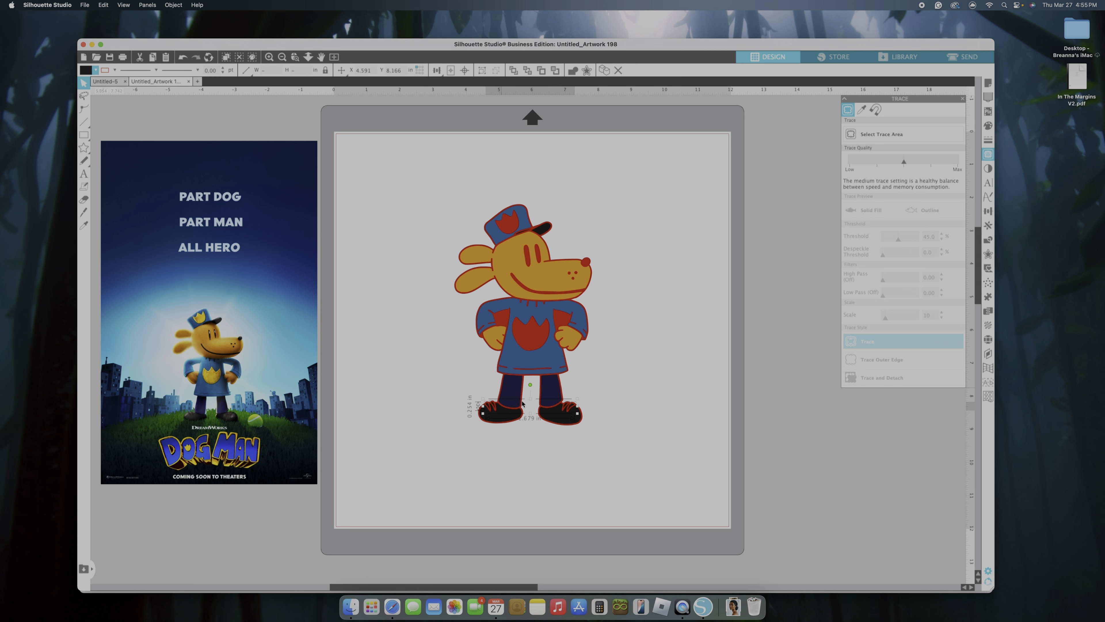
pyautogui.click(629, 492)
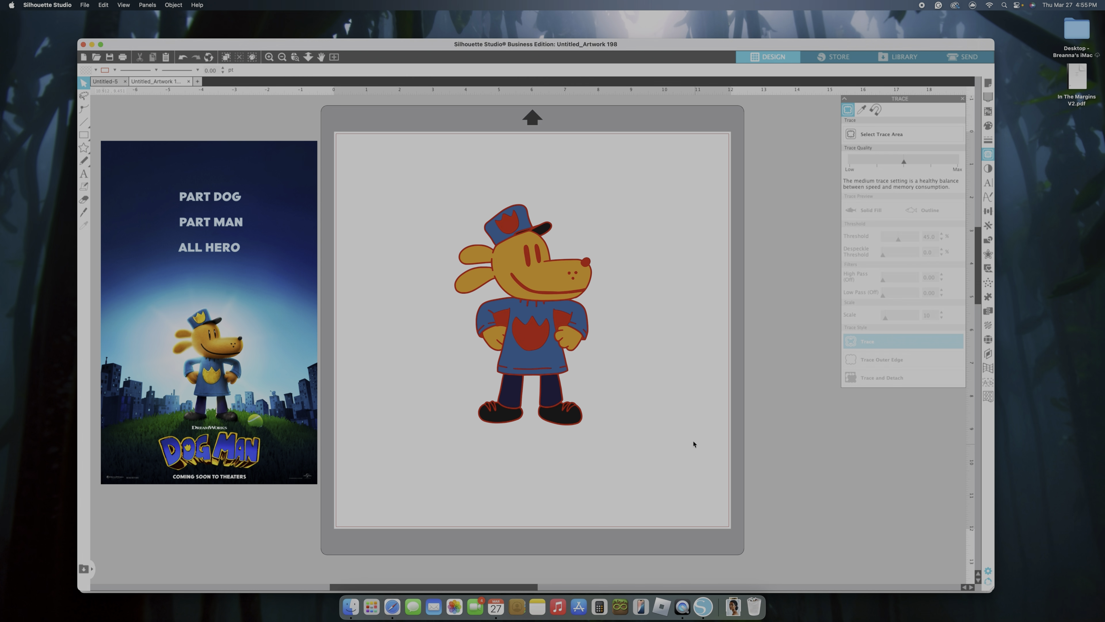
# Fill the large red outline piece of the whole character with black
pyautogui.click(585, 344)
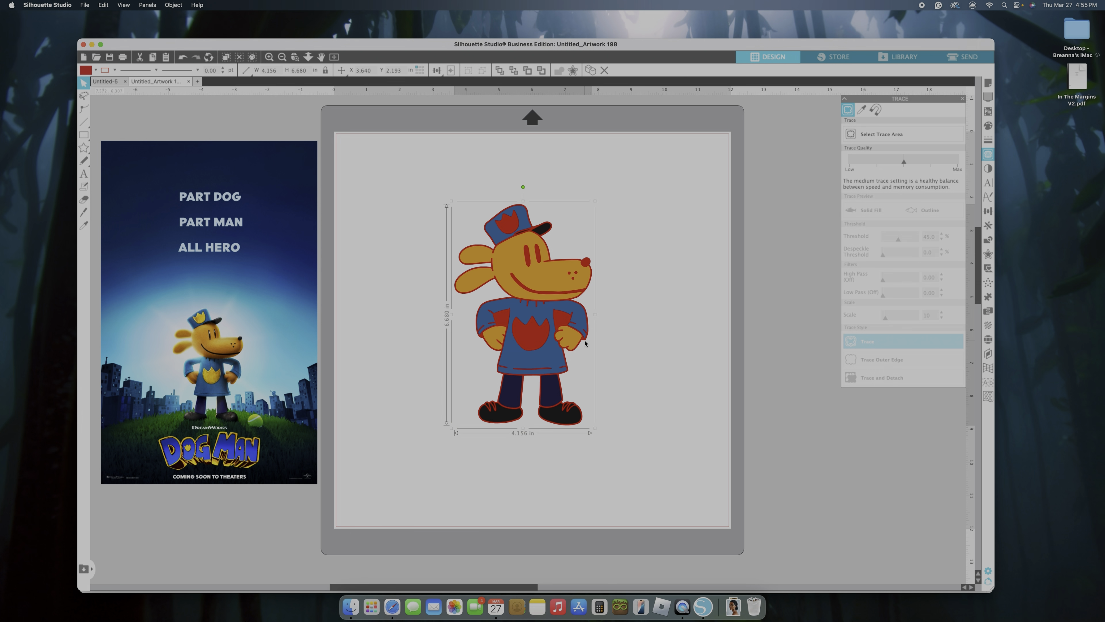
pyautogui.click(96, 70)
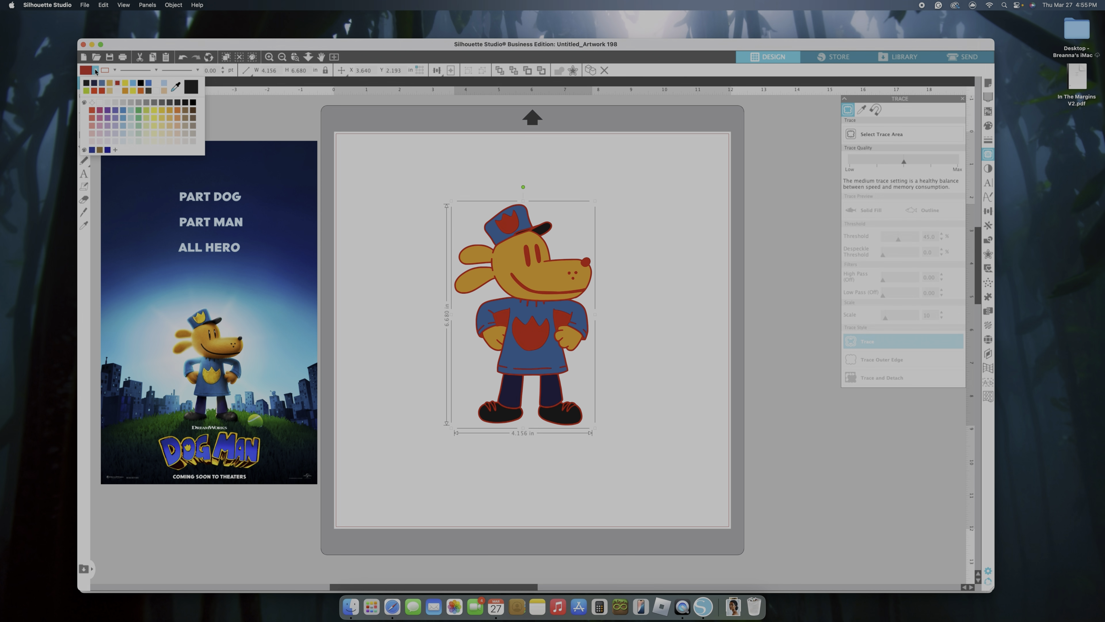
pyautogui.click(141, 84)
pyautogui.click(693, 367)
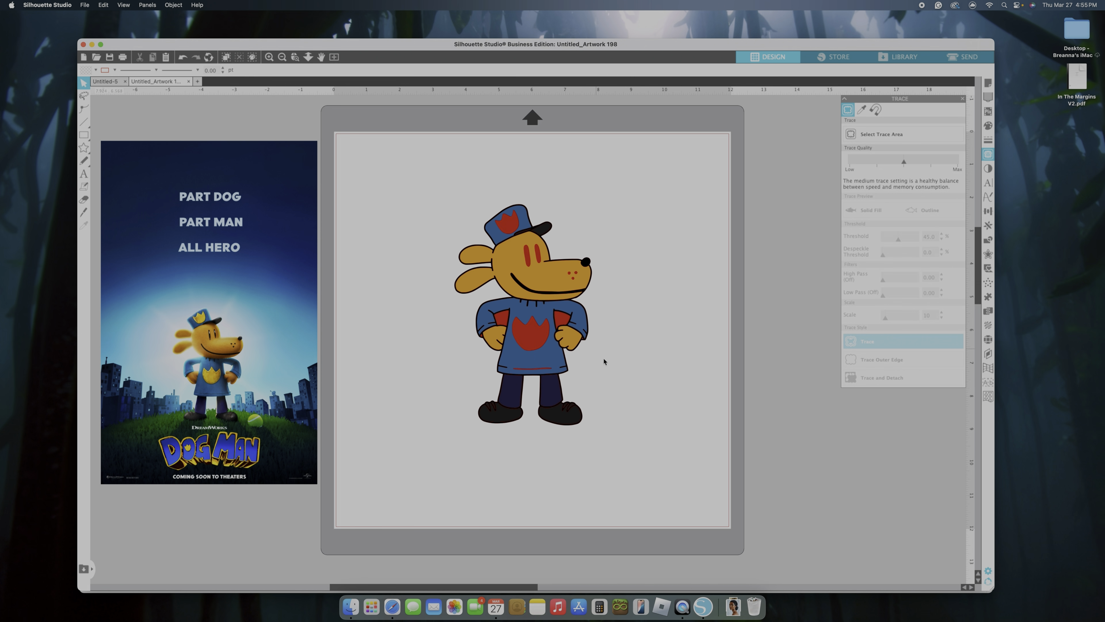
# Fill the badge pieces on the shirt and hat with the yellow sampled from the hat badge on the poster
pyautogui.click(537, 339)
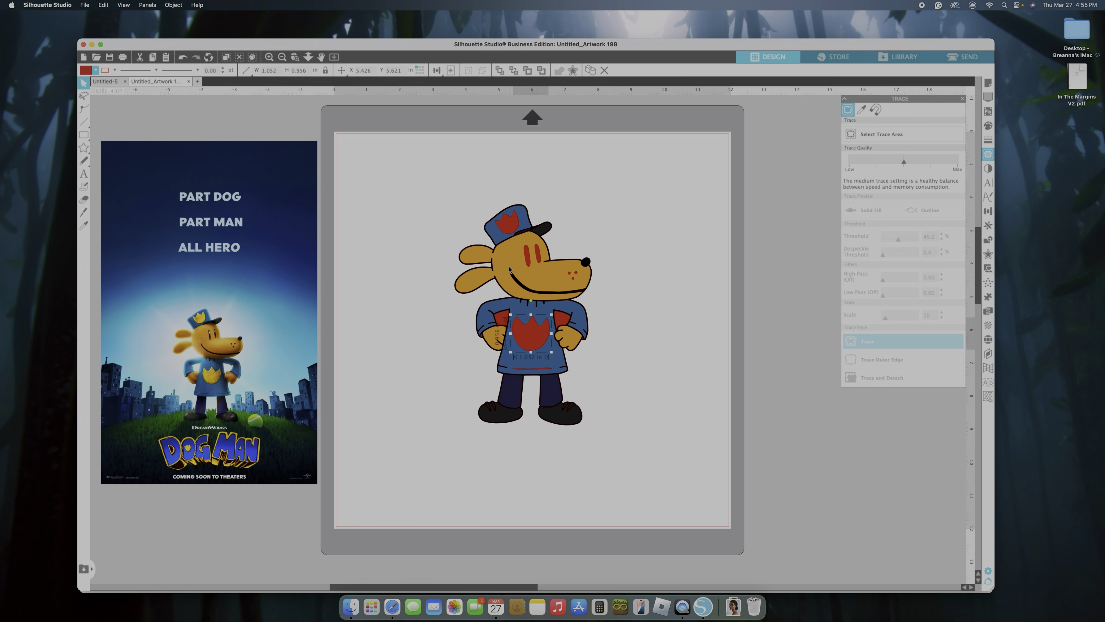
pyautogui.keyDown('shift'); pyautogui.click(500, 230); pyautogui.keyUp('shift')
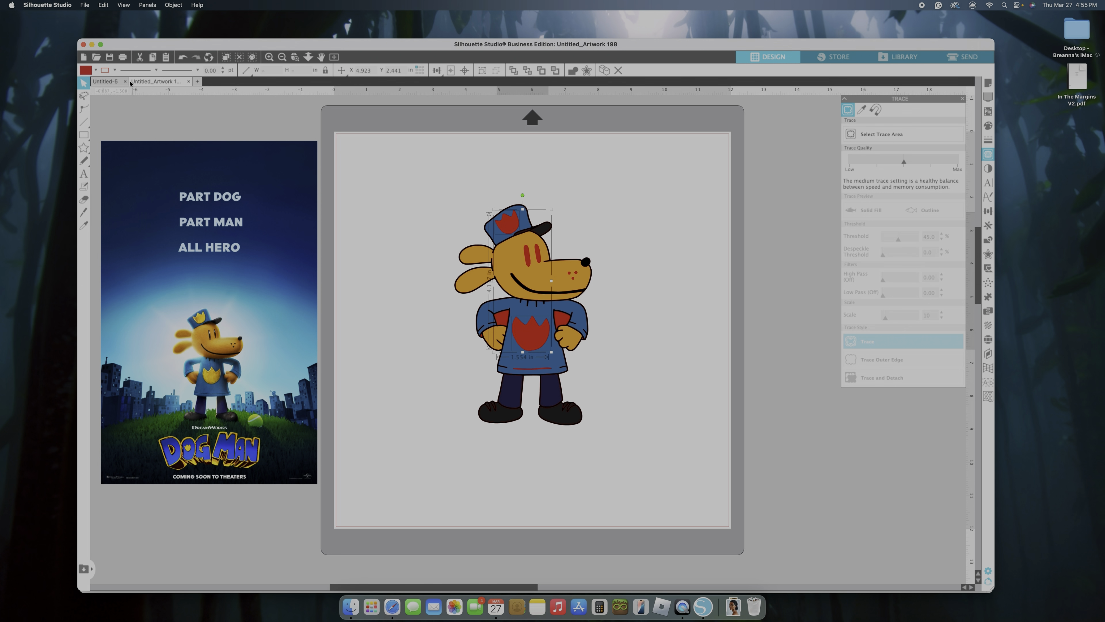
pyautogui.click(95, 70)
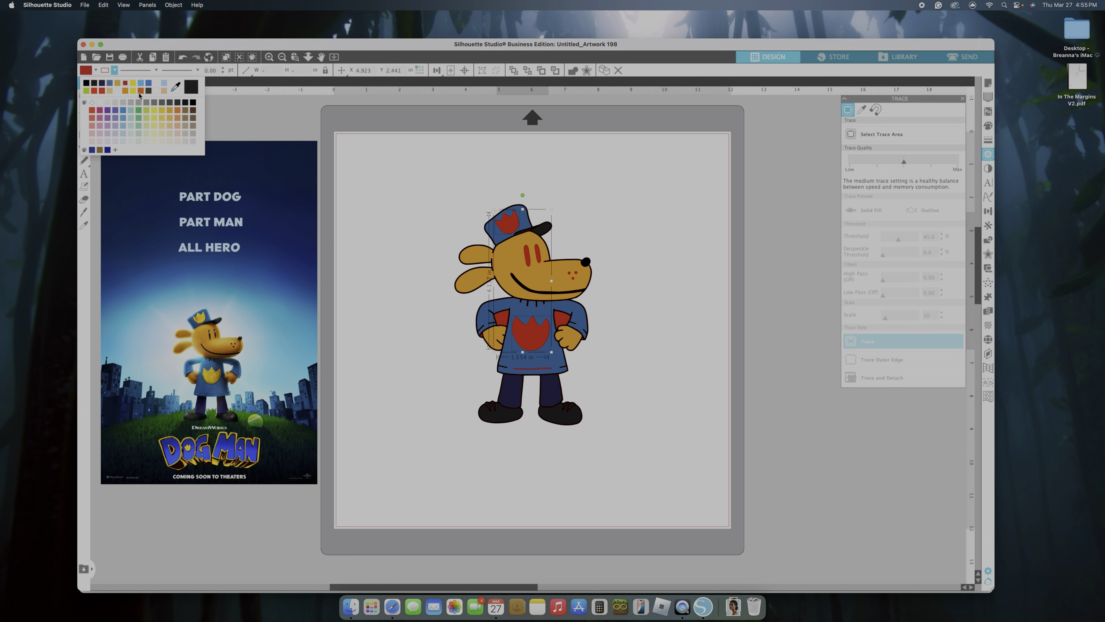
pyautogui.click(173, 89)
pyautogui.click(205, 322)
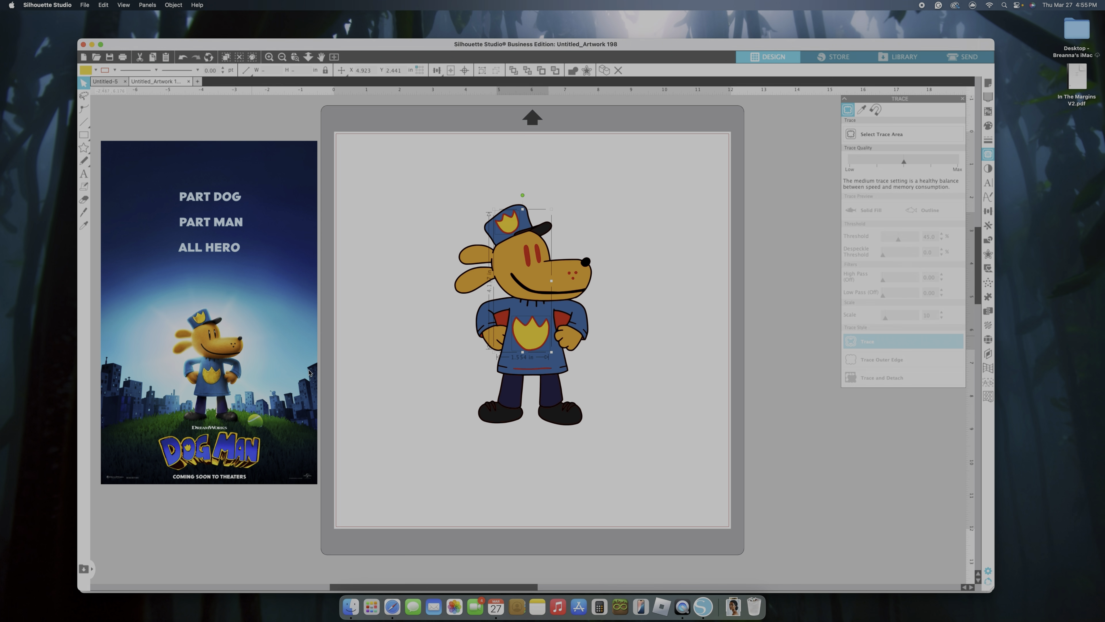
pyautogui.click(640, 419)
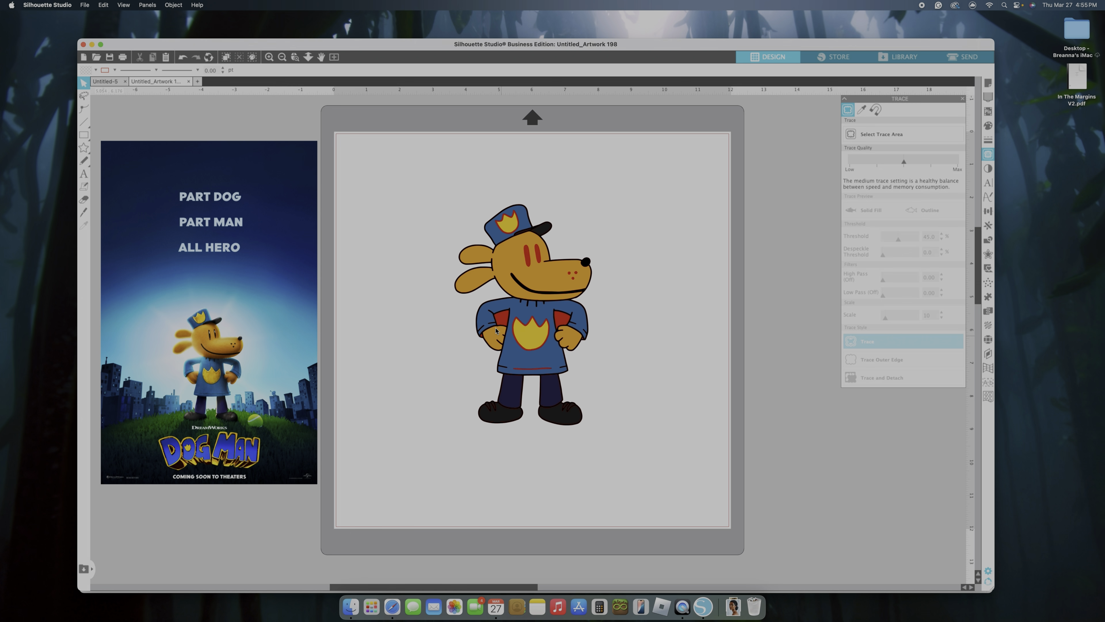
# Cut the two red gaps between the arms and body out of the black outline piece
pyautogui.click(504, 320)
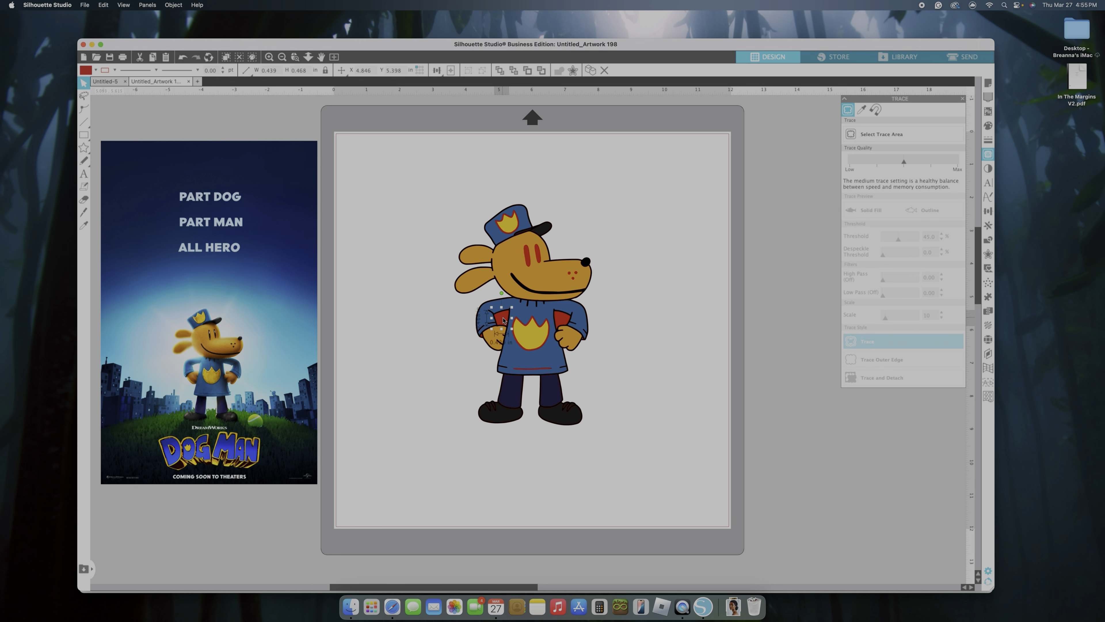
pyautogui.keyDown('shift'); pyautogui.click(561, 332); pyautogui.keyUp('shift')
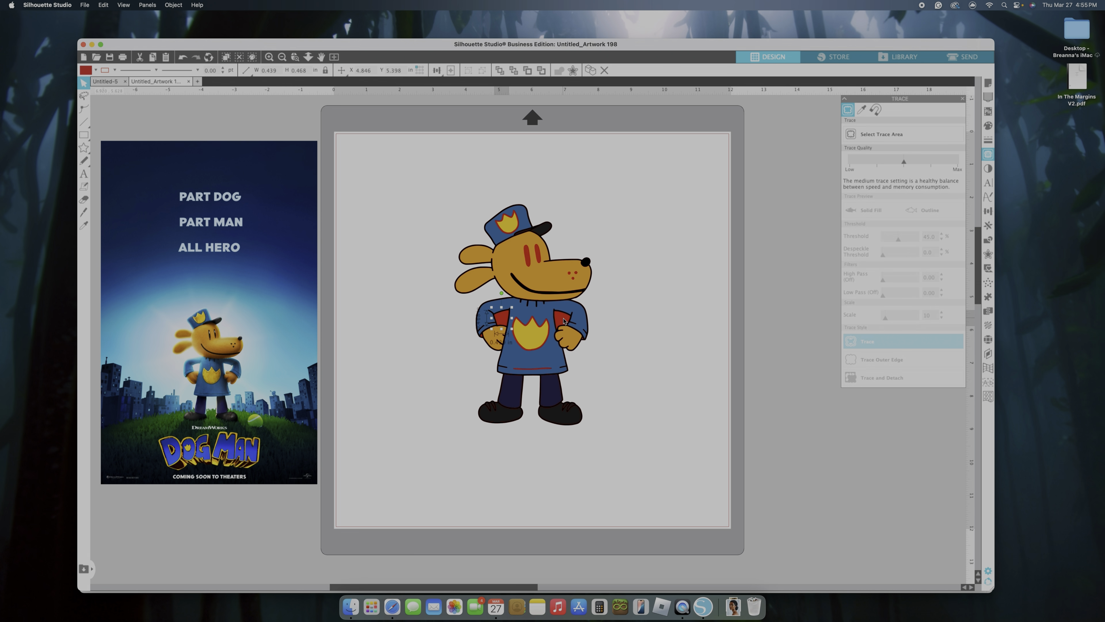
pyautogui.click(587, 342)
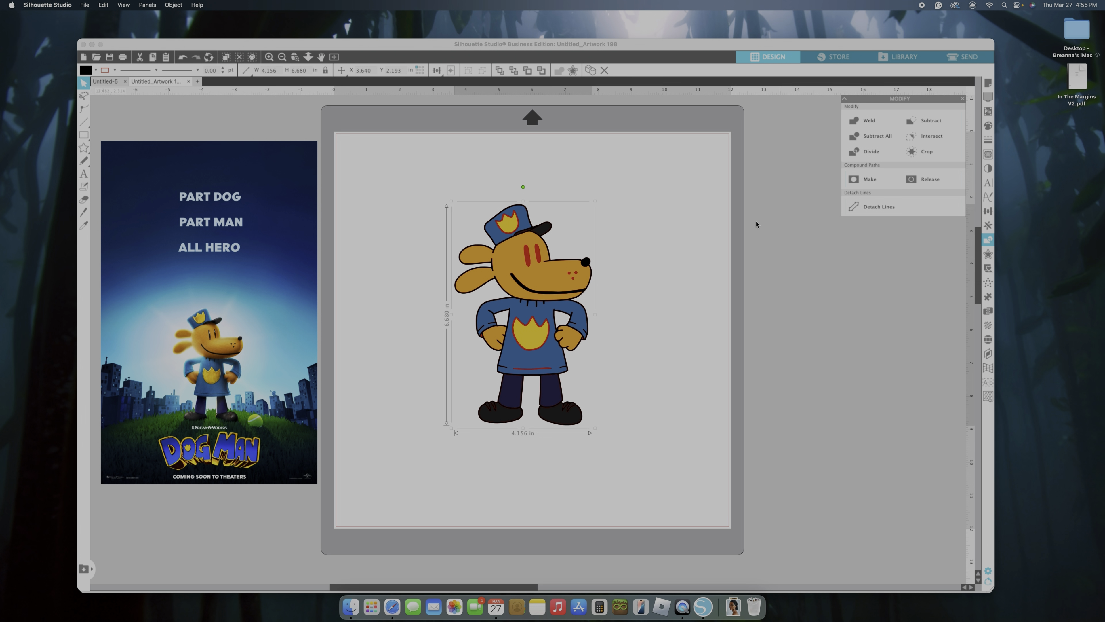
pyautogui.click(669, 398)
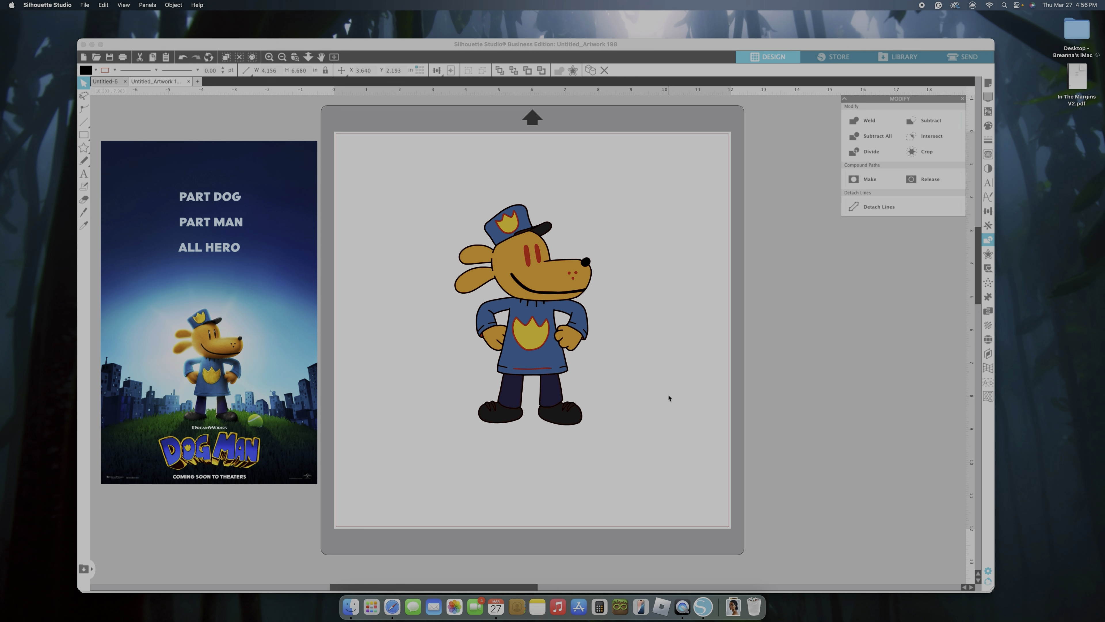
# Fill the small red sleeve pieces beside both hands with the same blue as the shirt
pyautogui.click(481, 340)
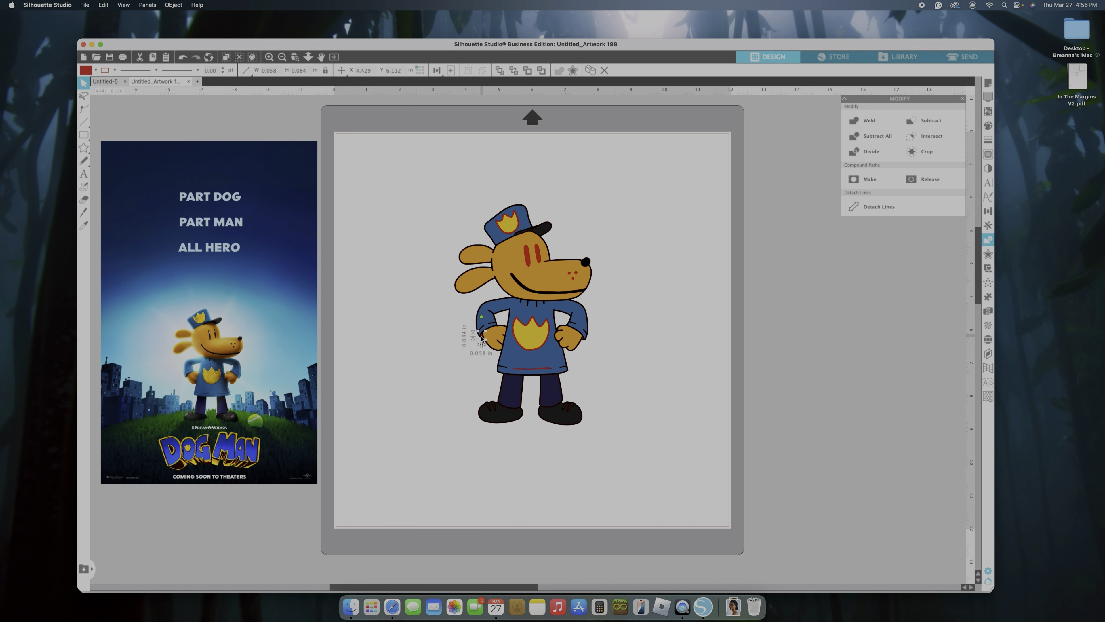
pyautogui.keyDown('shift'); pyautogui.click(583, 342); pyautogui.keyUp('shift')
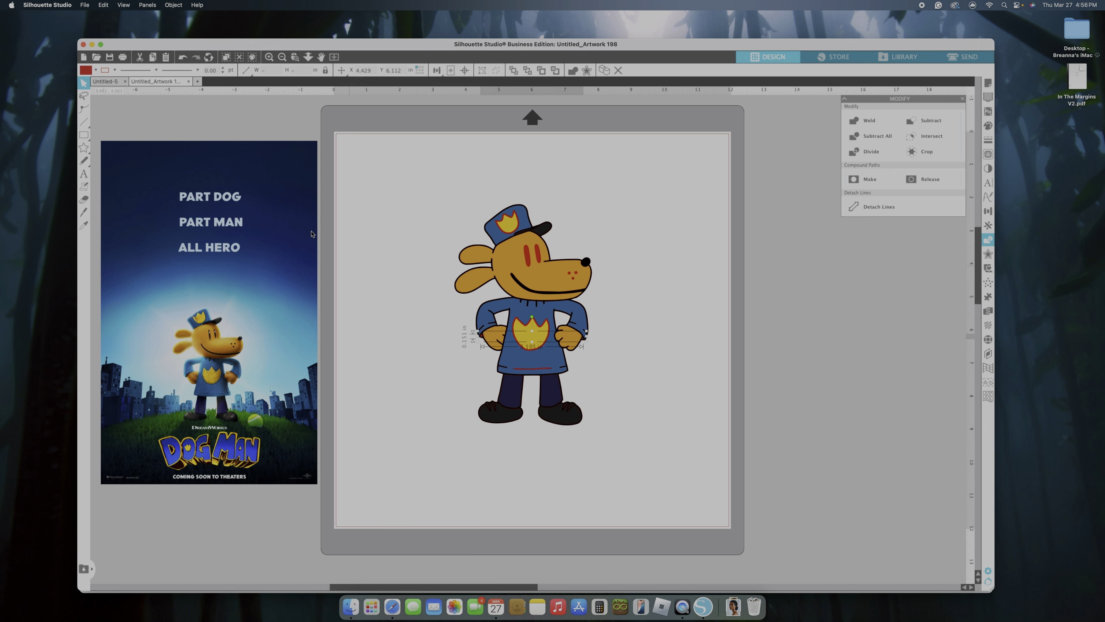
pyautogui.click(96, 73)
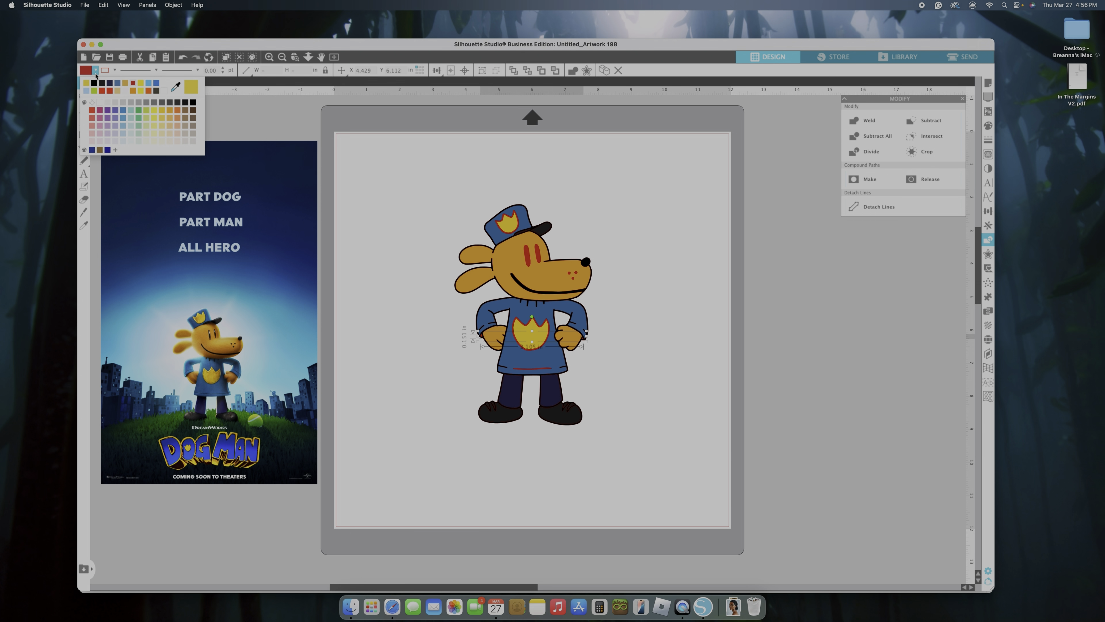
pyautogui.click(118, 84)
pyautogui.click(625, 394)
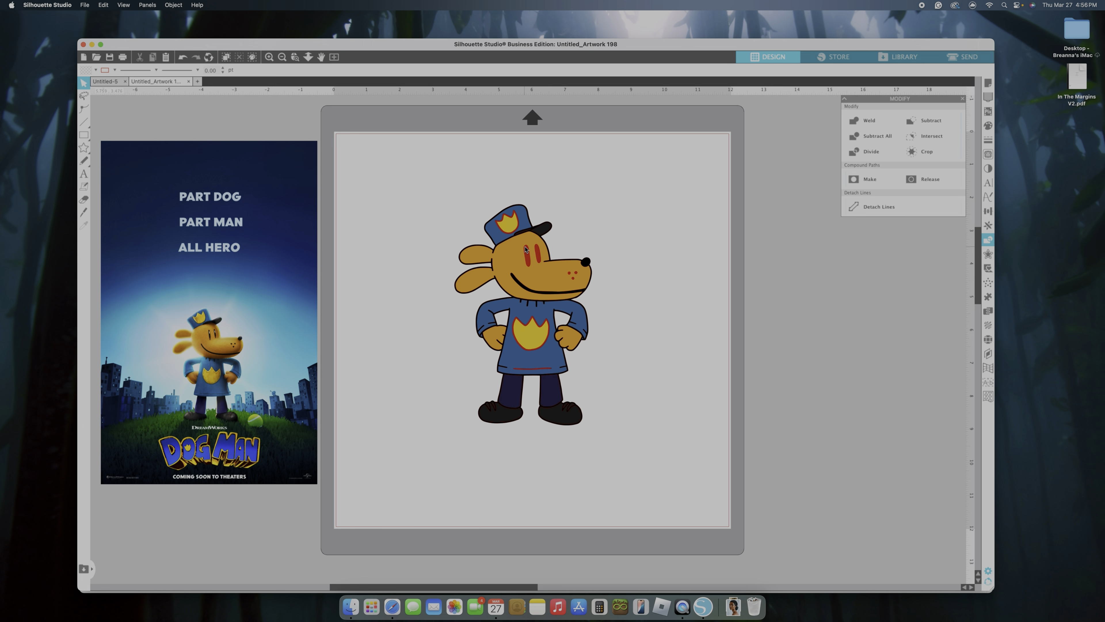
# Fill the small highlight pieces inside both eyes with white
pyautogui.click(528, 255)
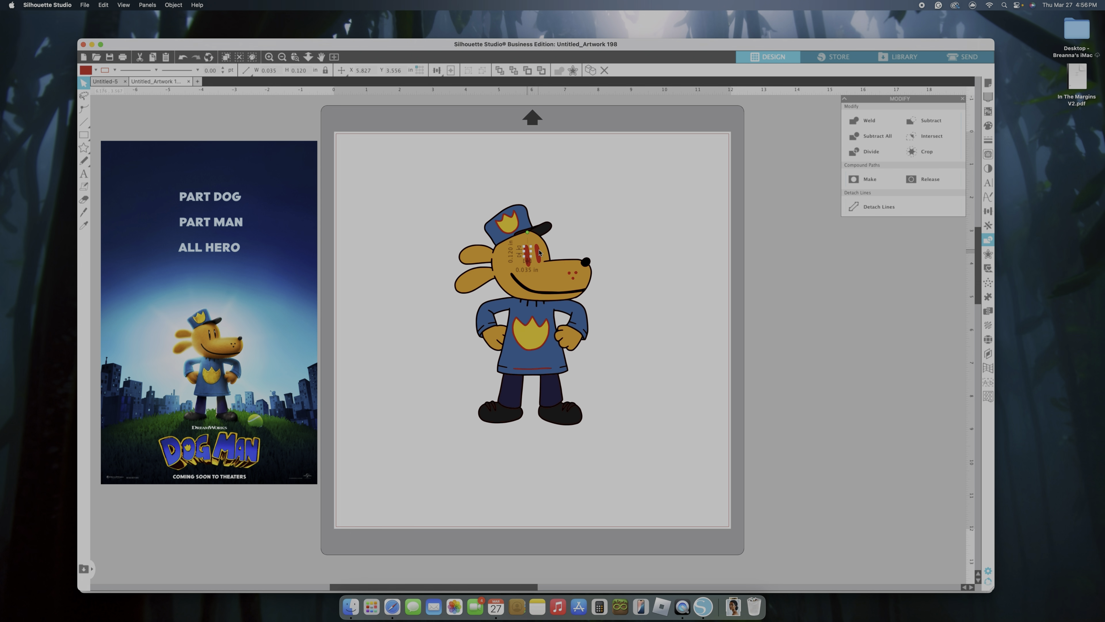
pyautogui.keyDown('shift'); pyautogui.click(539, 253); pyautogui.keyUp('shift')
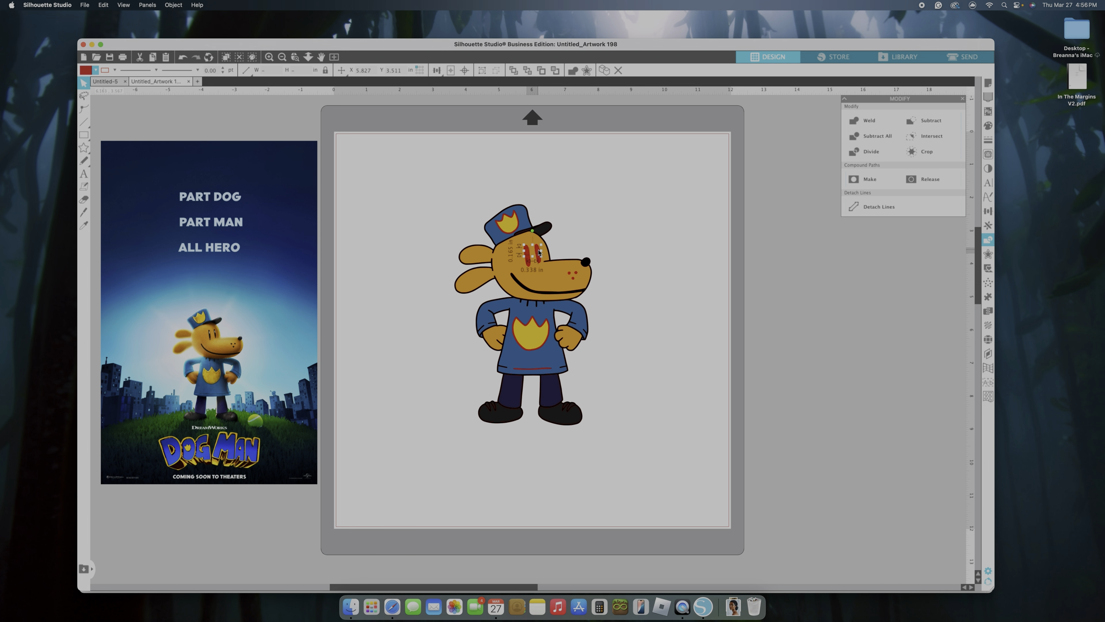
pyautogui.click(96, 70)
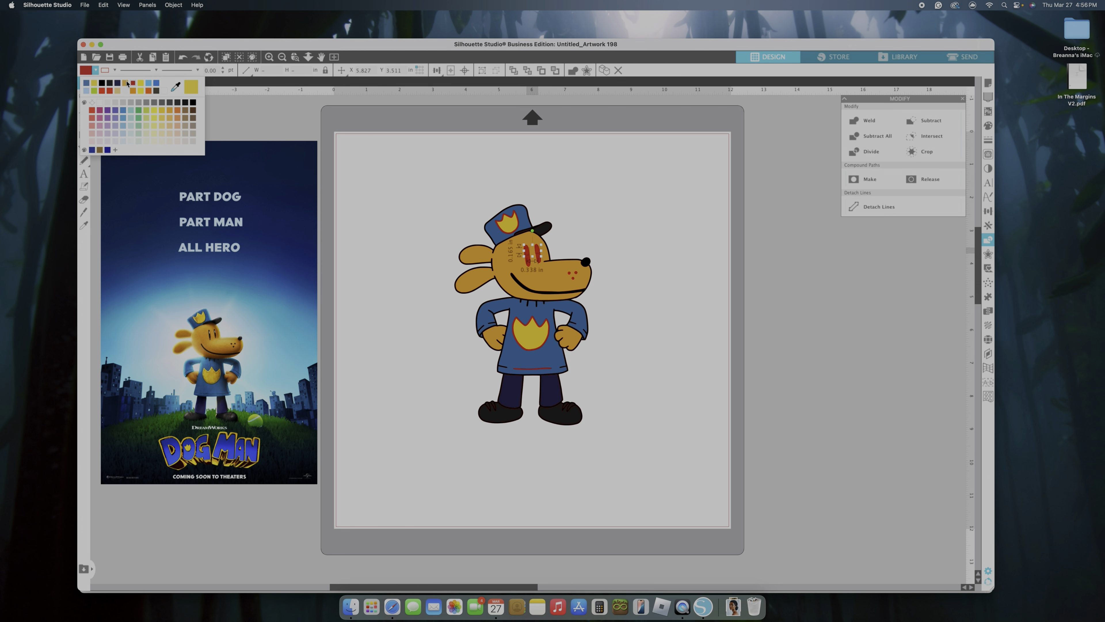
pyautogui.click(126, 90)
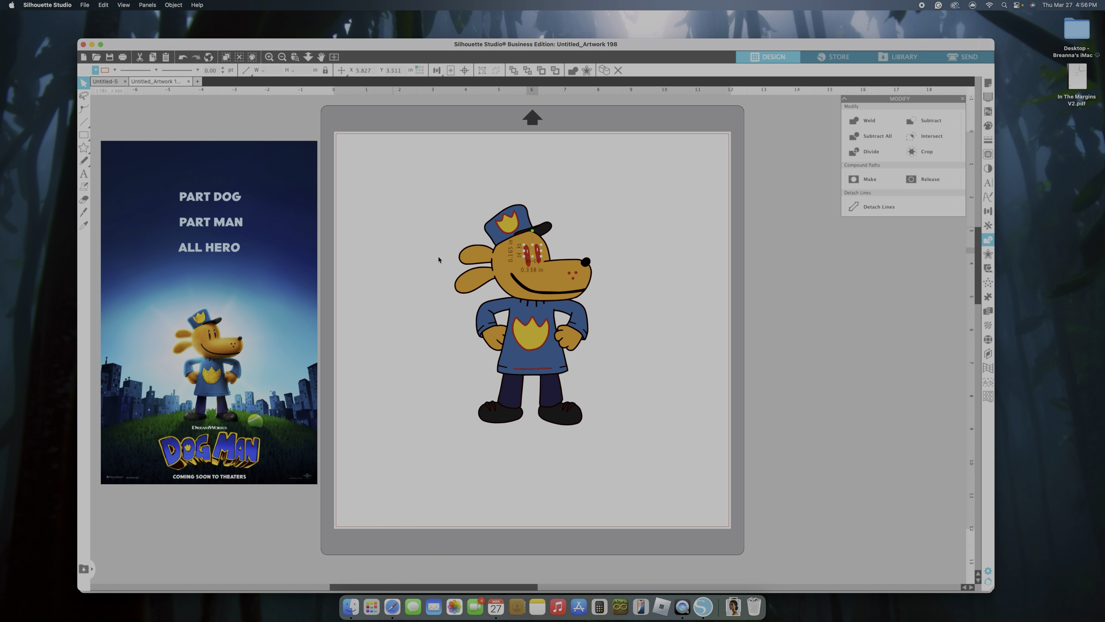
pyautogui.click(648, 360)
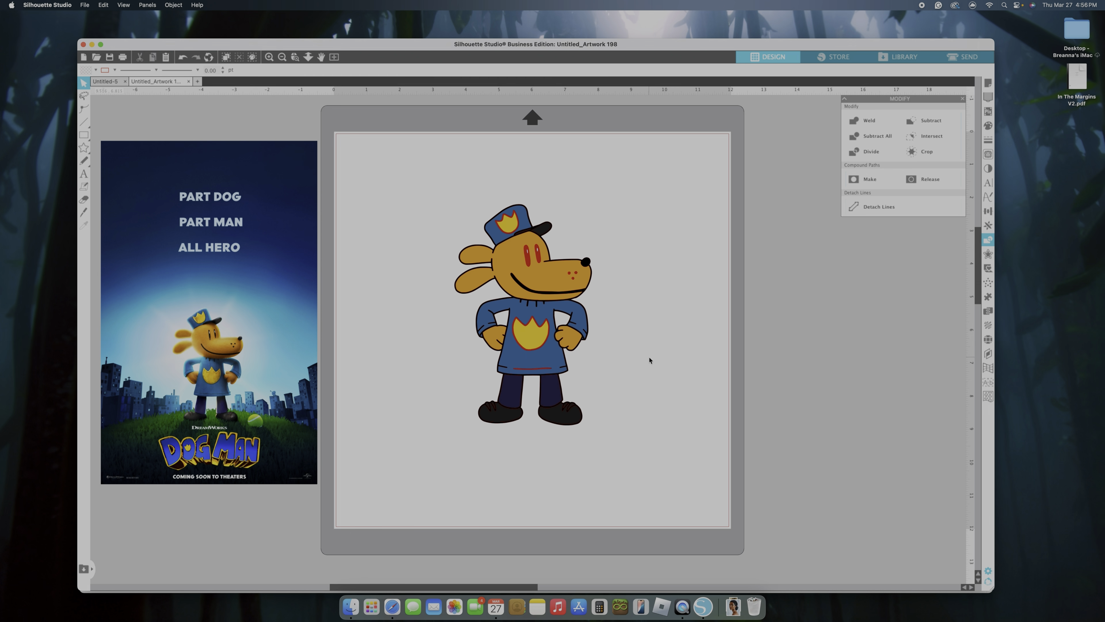
# Subtract the red badge outline from the blue hat piece
pyautogui.click(538, 285)
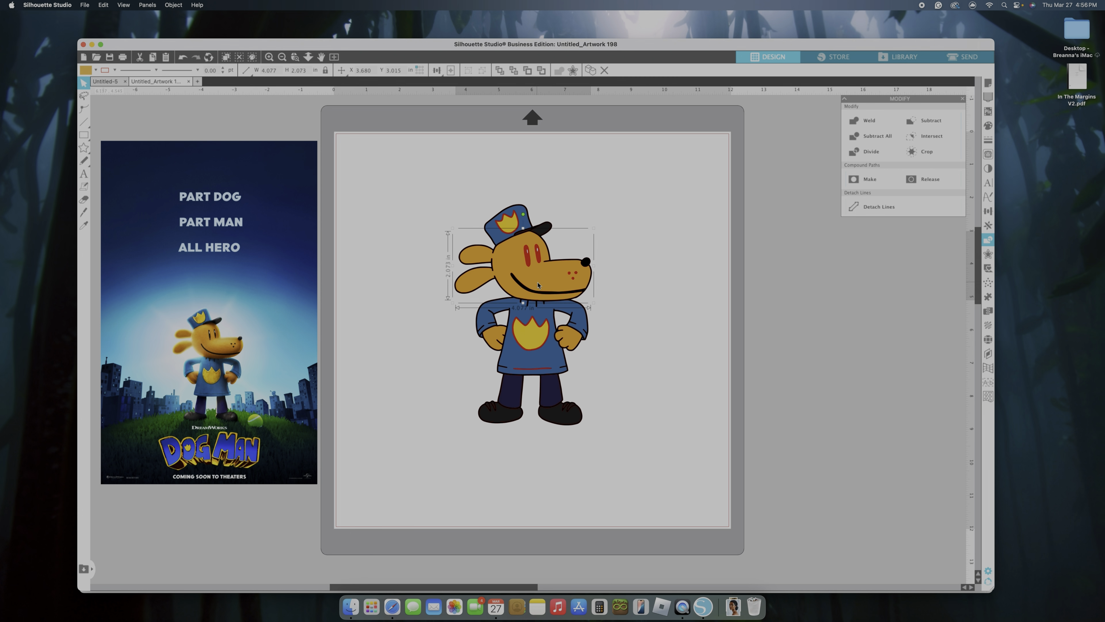
pyautogui.click(494, 237)
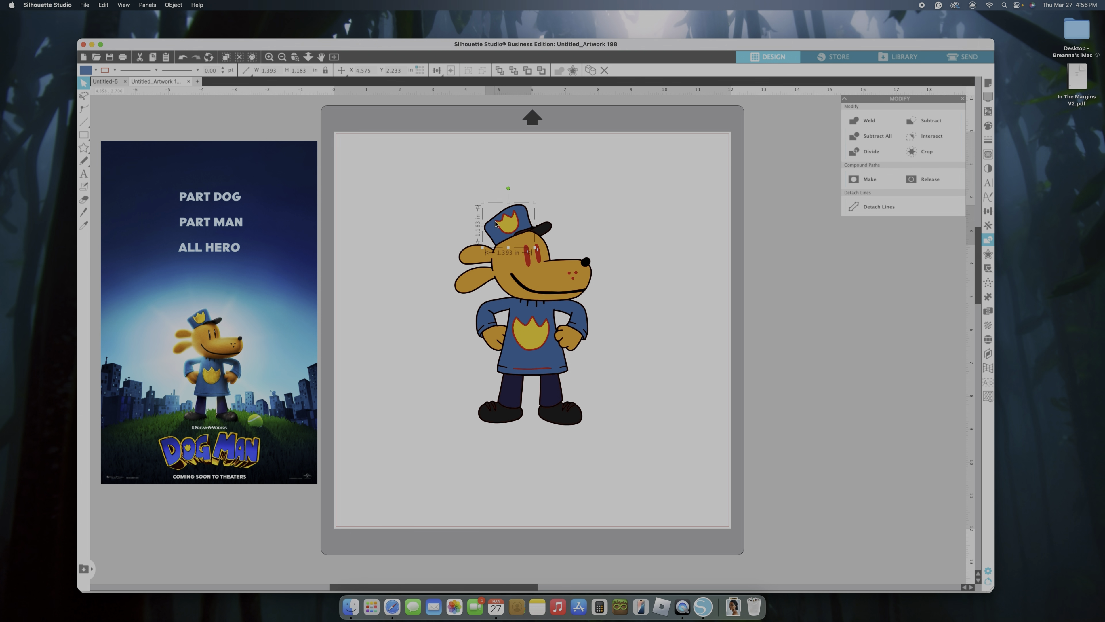
pyautogui.keyDown('shift'); pyautogui.click(496, 223); pyautogui.keyUp('shift')
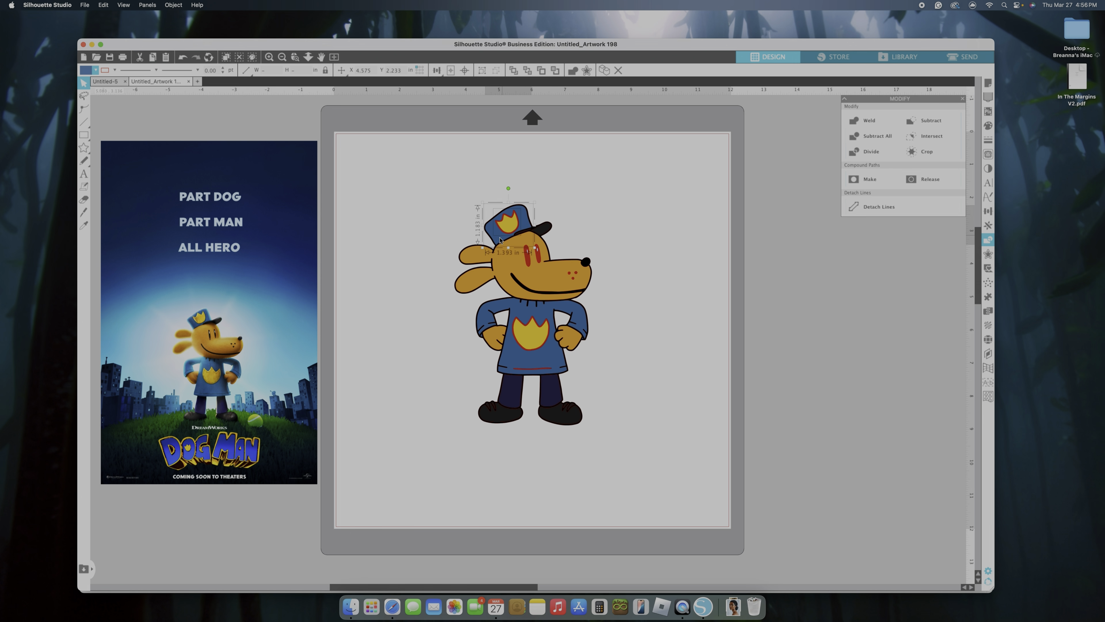
pyautogui.click(913, 121)
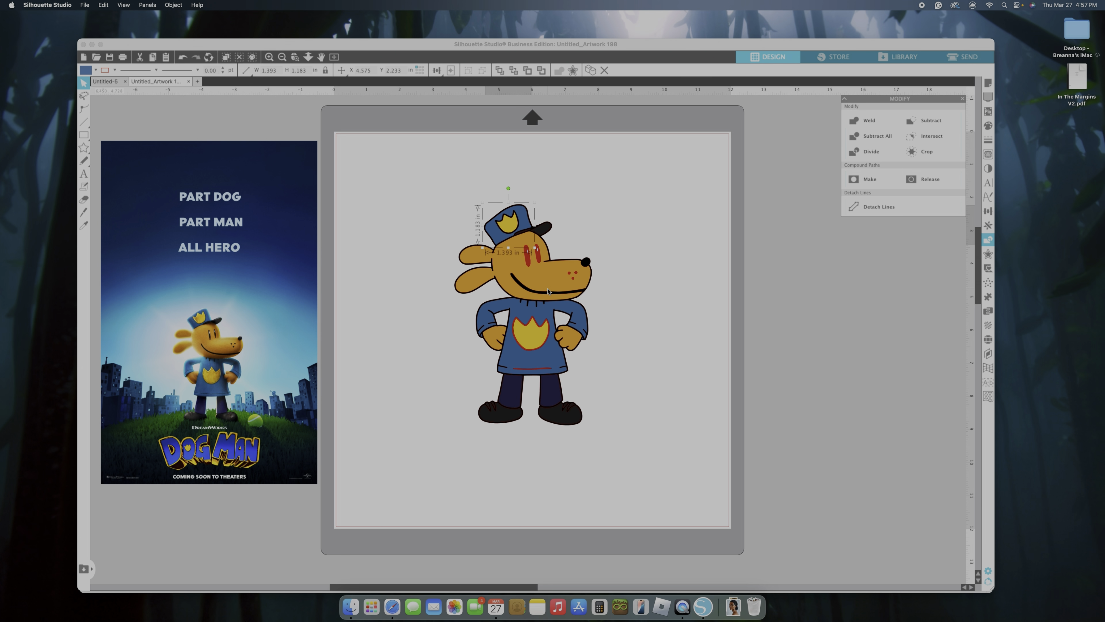
# Subtract the red eye shapes and the three red muzzle dots from the tan head piece
pyautogui.click(525, 273)
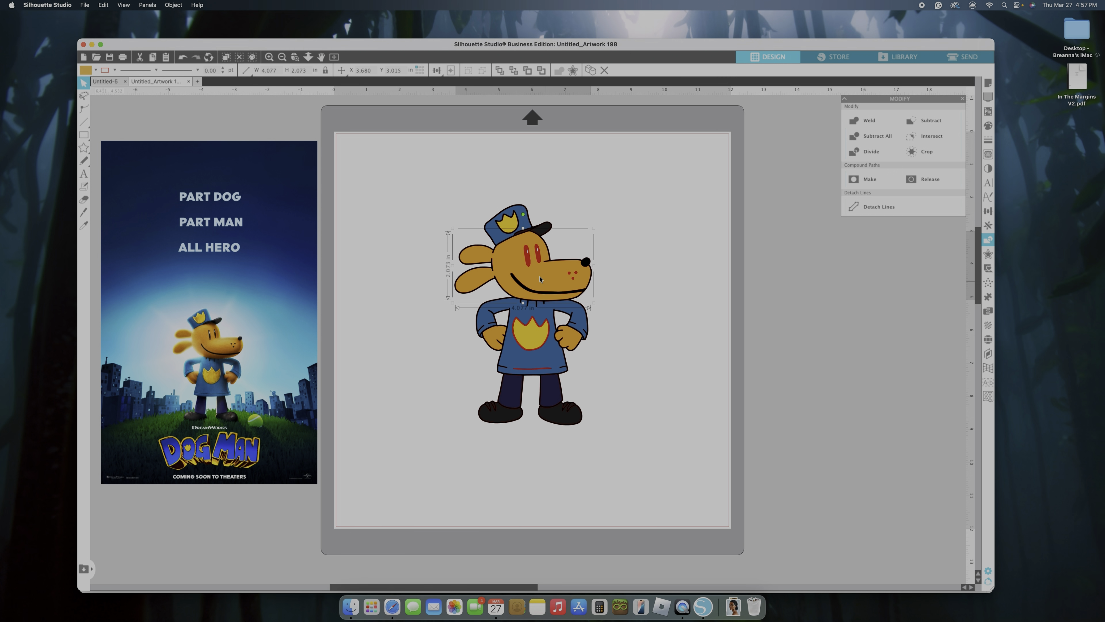
pyautogui.keyDown('shift'); pyautogui.click(530, 262); pyautogui.keyUp('shift')
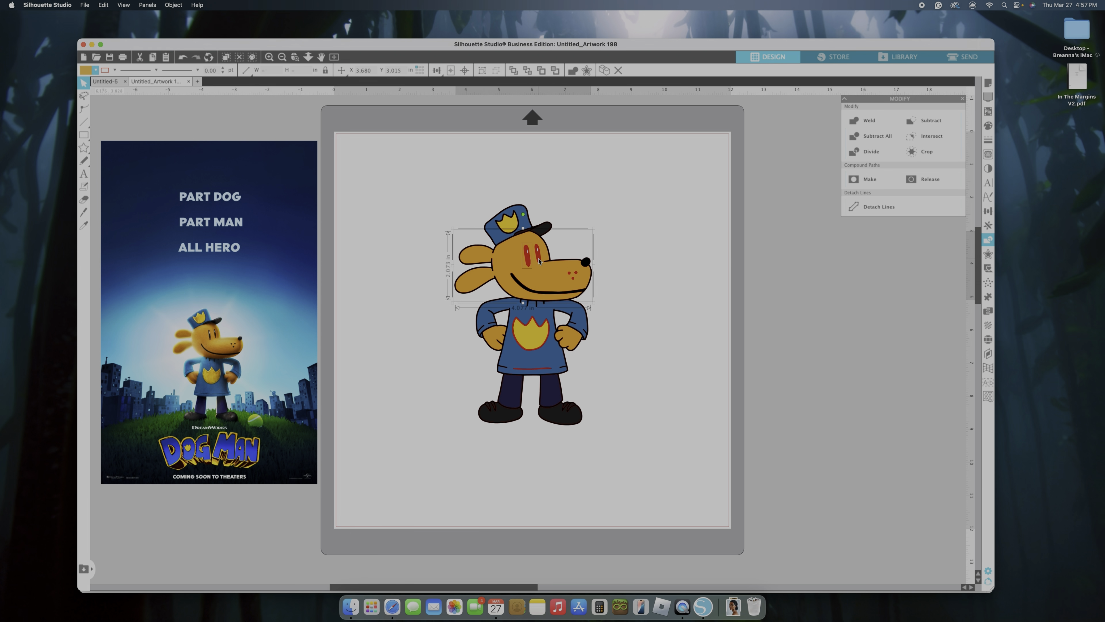
pyautogui.keyDown('shift'); pyautogui.click(570, 273); pyautogui.keyUp('shift')
pyautogui.keyDown('shift'); pyautogui.click(575, 282); pyautogui.keyUp('shift')
pyautogui.click(933, 124)
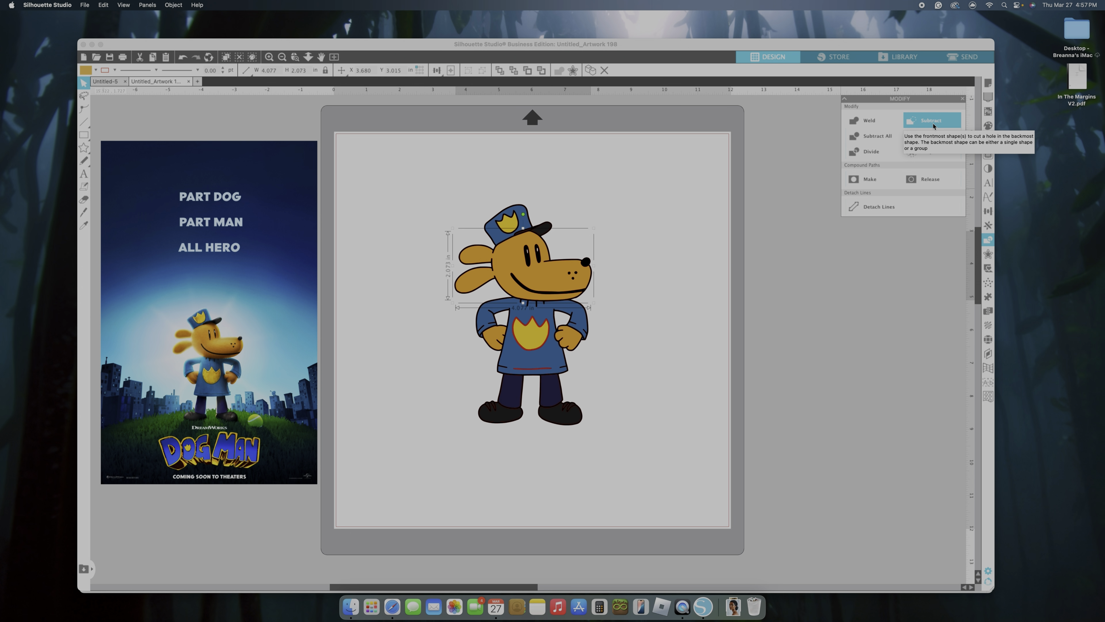
# Subtract the red badge outline and the red hem line from the blue shirt piece
pyautogui.click(556, 365)
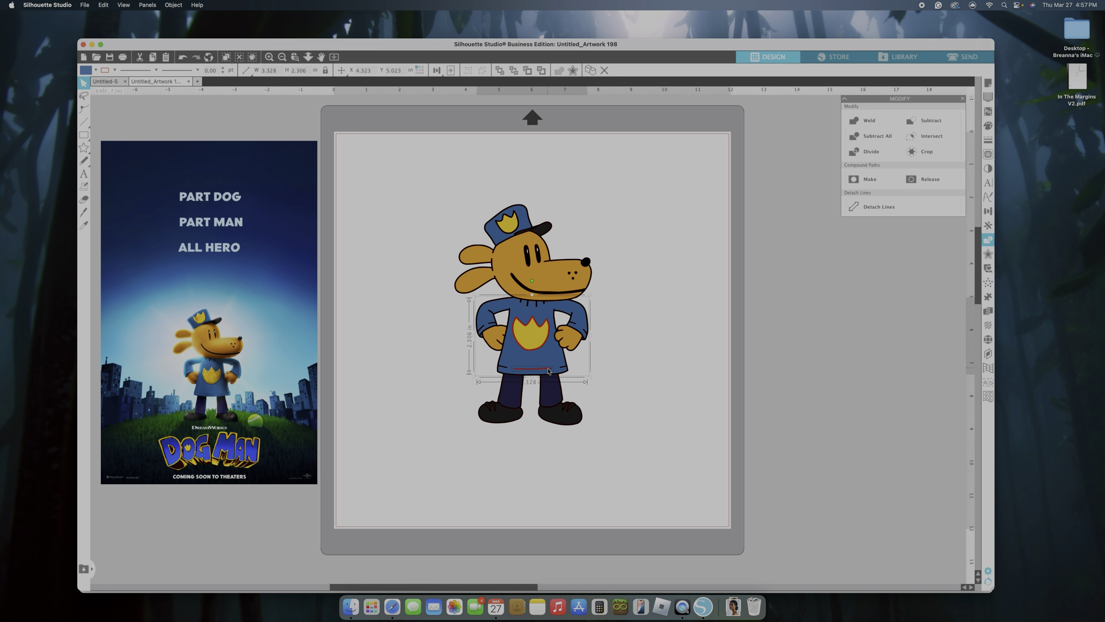
pyautogui.keyDown('shift'); pyautogui.click(549, 370); pyautogui.keyUp('shift')
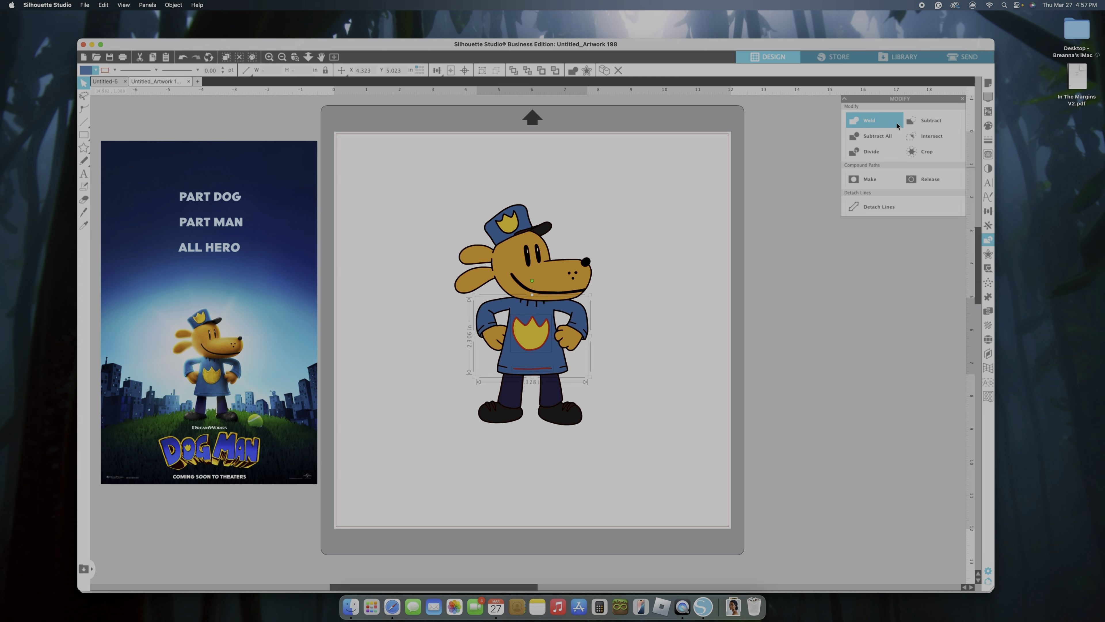
pyautogui.click(921, 126)
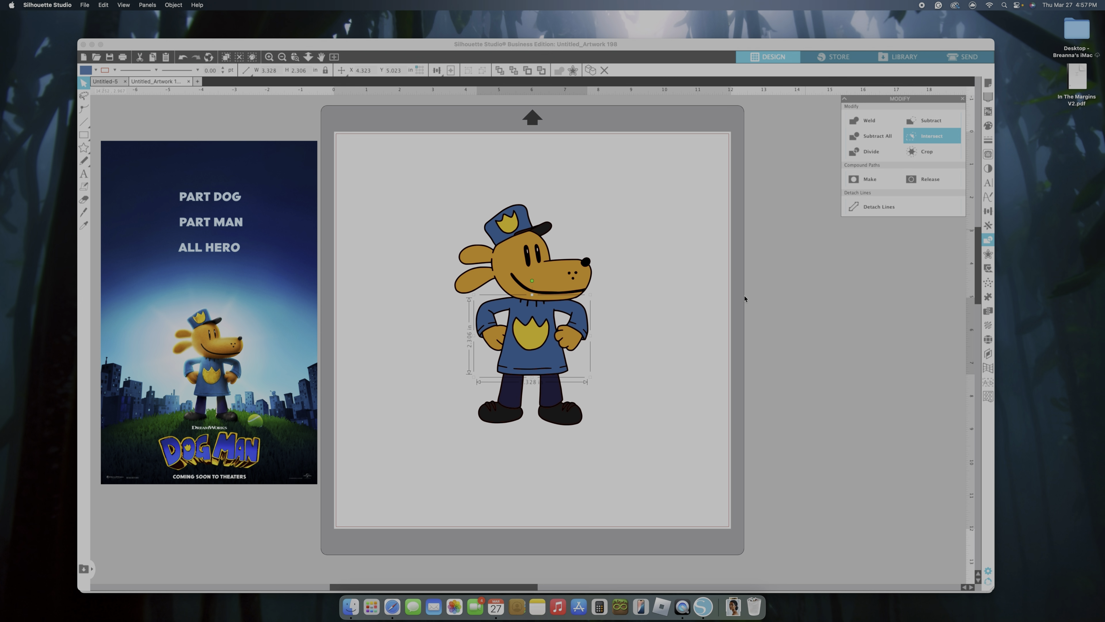
pyautogui.click(629, 430)
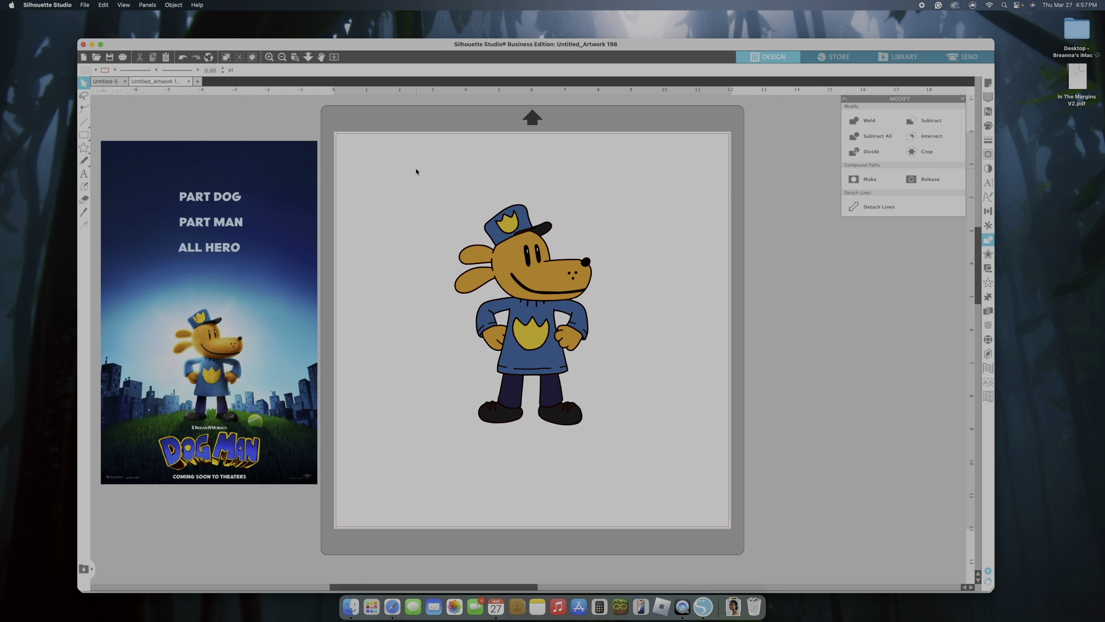
# Delete the movie poster image beside the page
pyautogui.moveTo(415, 171); pyautogui.dragTo(595, 439)
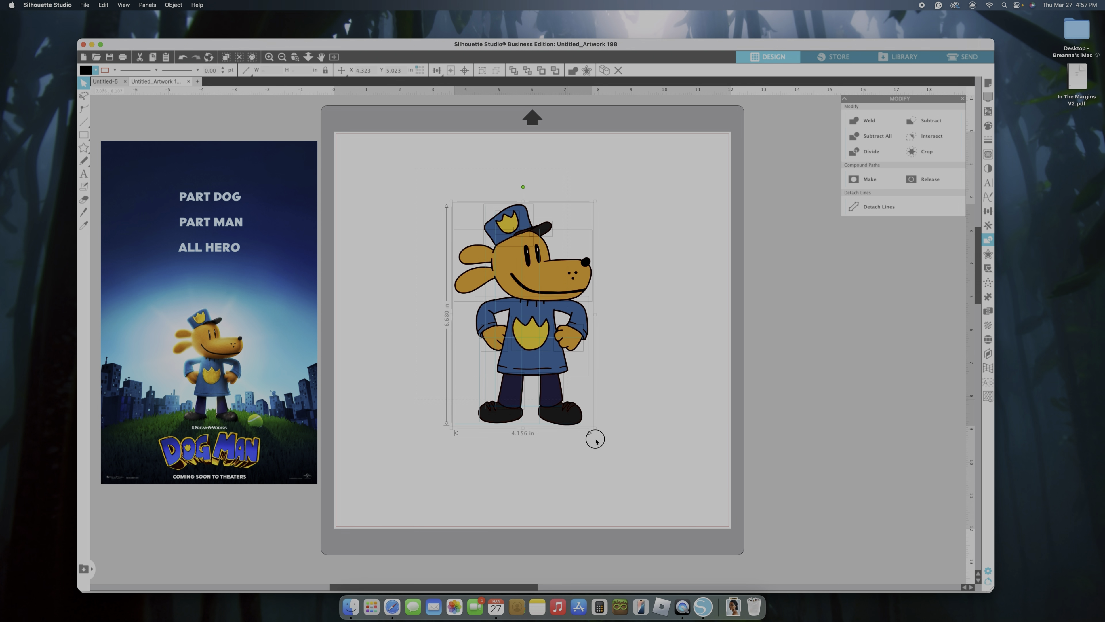
pyautogui.click(236, 377)
pyautogui.press('Delete')
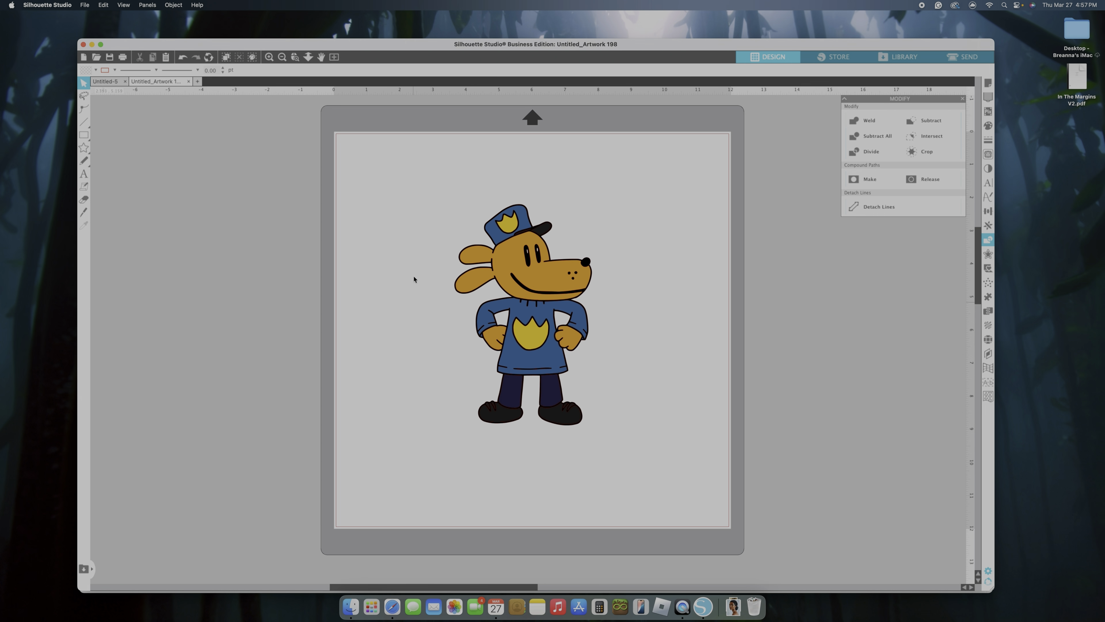
# Select the character's pieces by fill colour and group the yellow badge pieces and the white eye highlights
pyautogui.moveTo(411, 187); pyautogui.dragTo(647, 475)
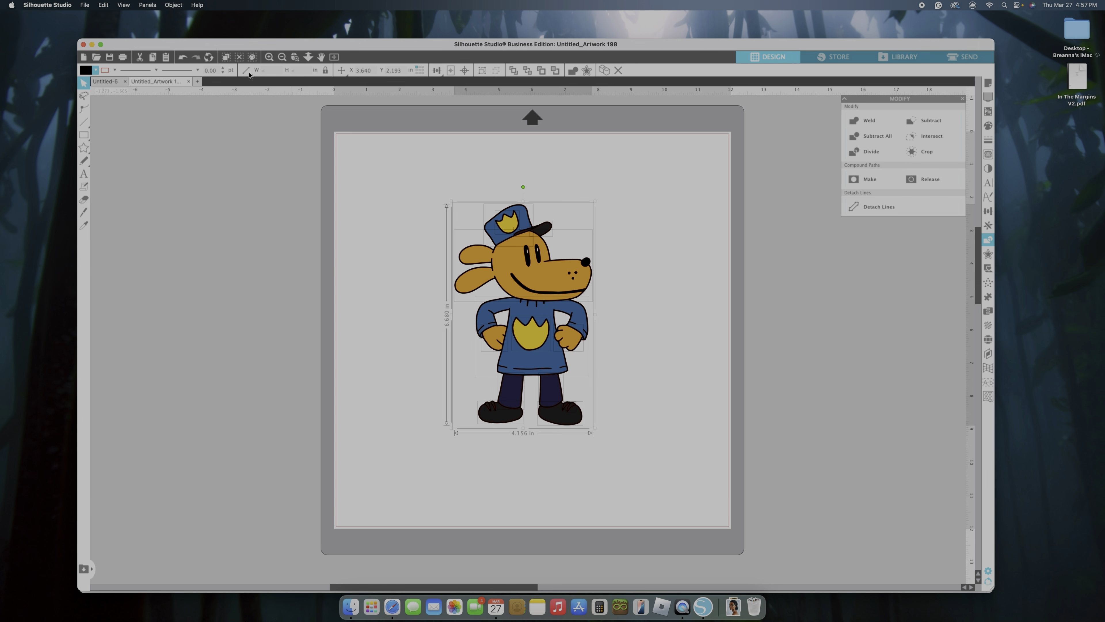
pyautogui.click(254, 57)
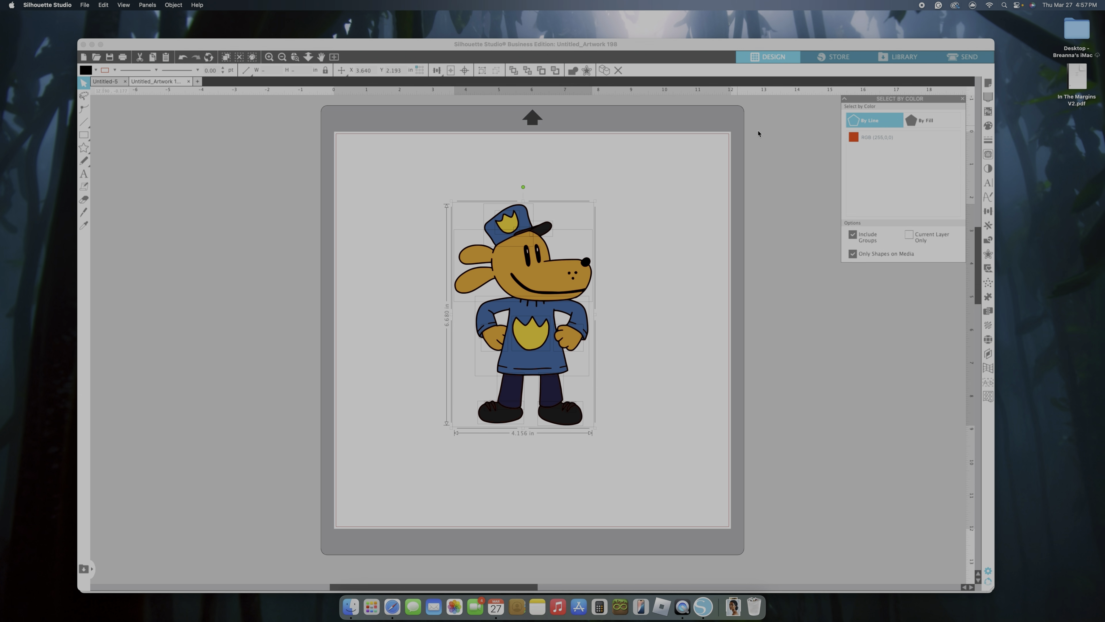
pyautogui.click(917, 126)
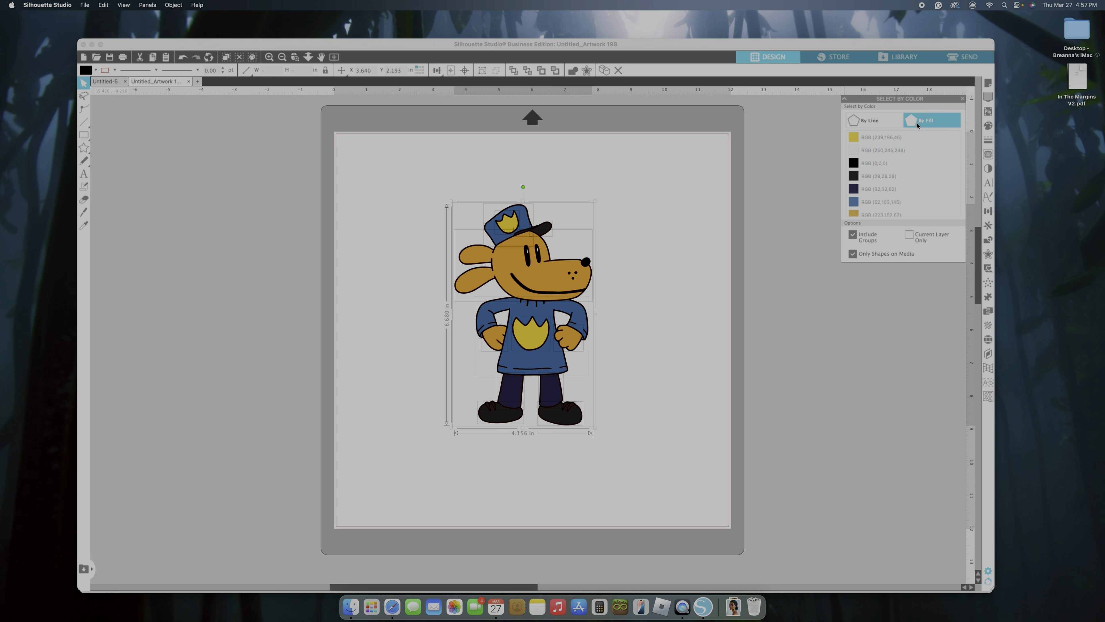
pyautogui.click(891, 139)
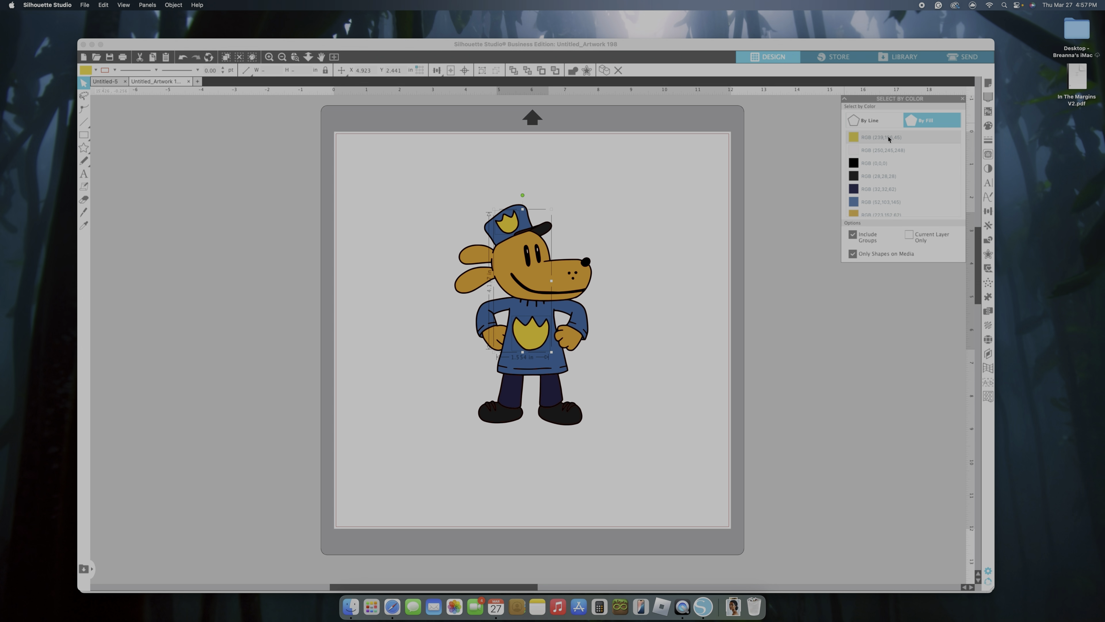
pyautogui.click(888, 153)
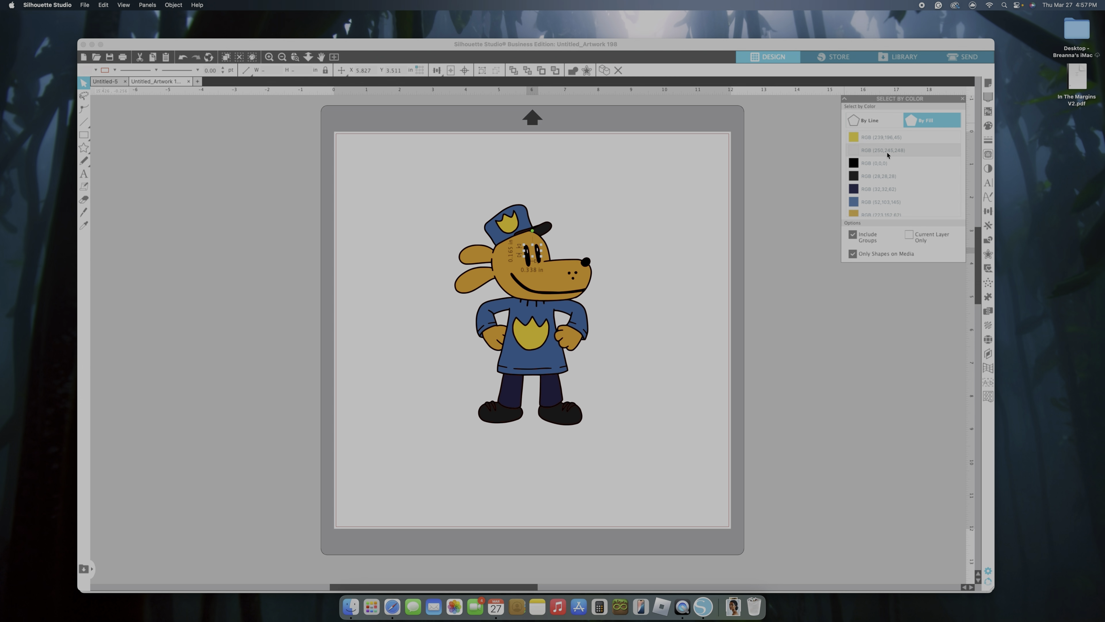
pyautogui.click(895, 167)
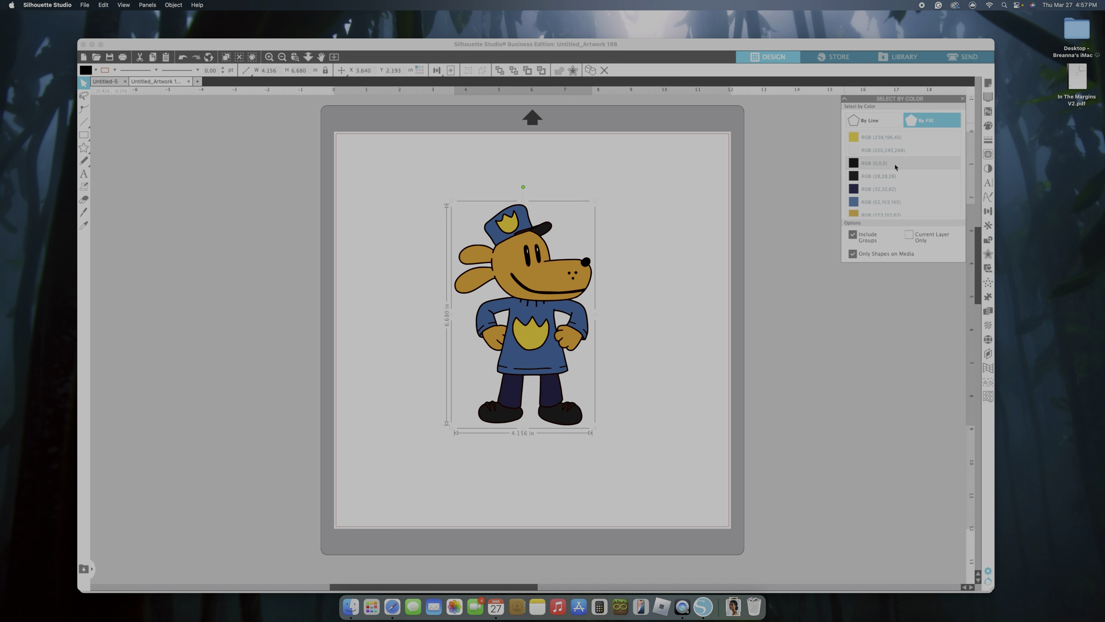
# Group the dark grey, navy, tan and blue pieces, selecting each fill colour as its own group
pyautogui.click(896, 175)
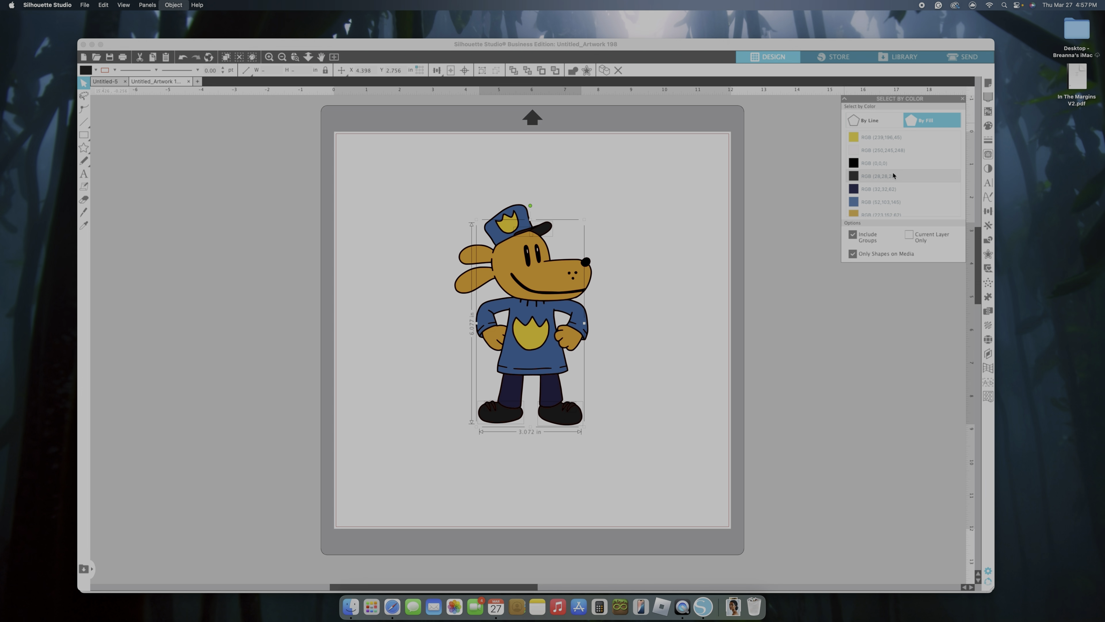
pyautogui.click(882, 197)
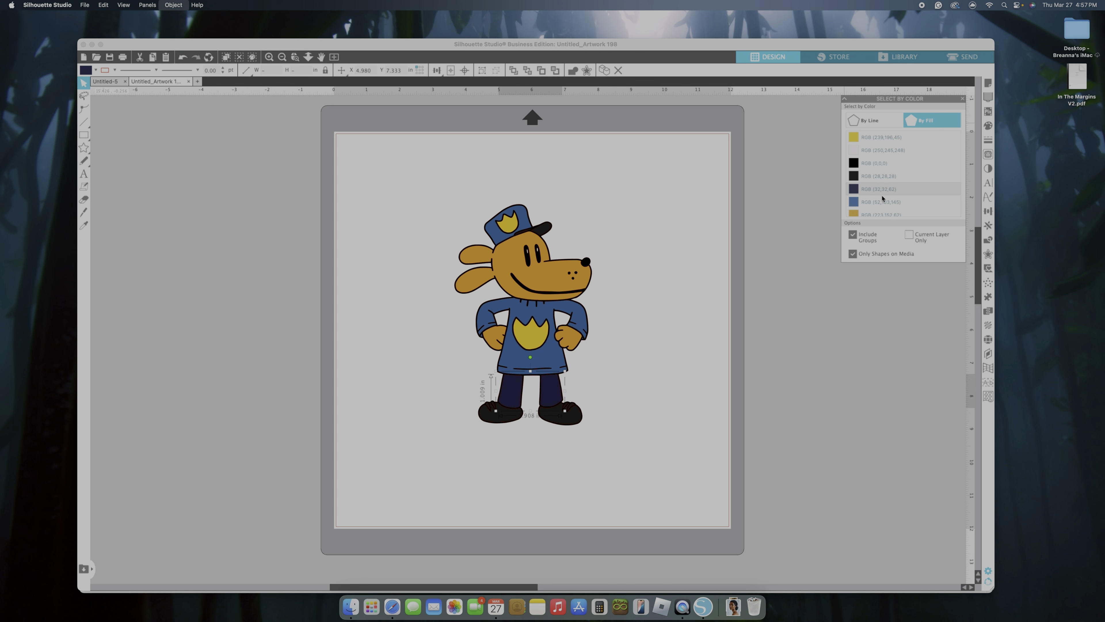
pyautogui.scroll(-1, 882, 210)
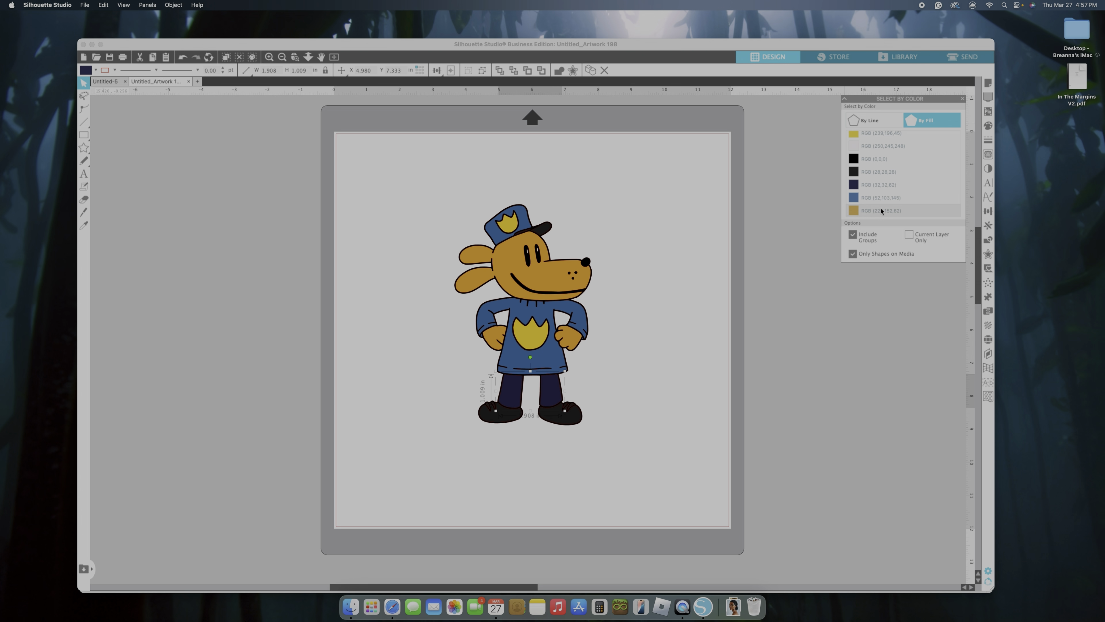
pyautogui.click(881, 210)
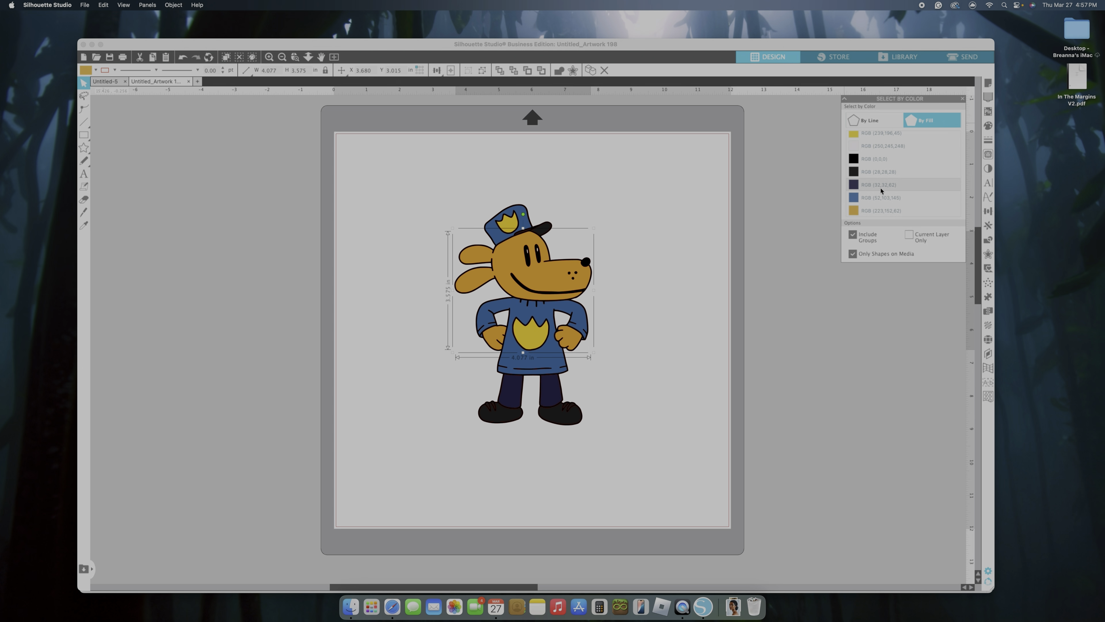
pyautogui.click(884, 198)
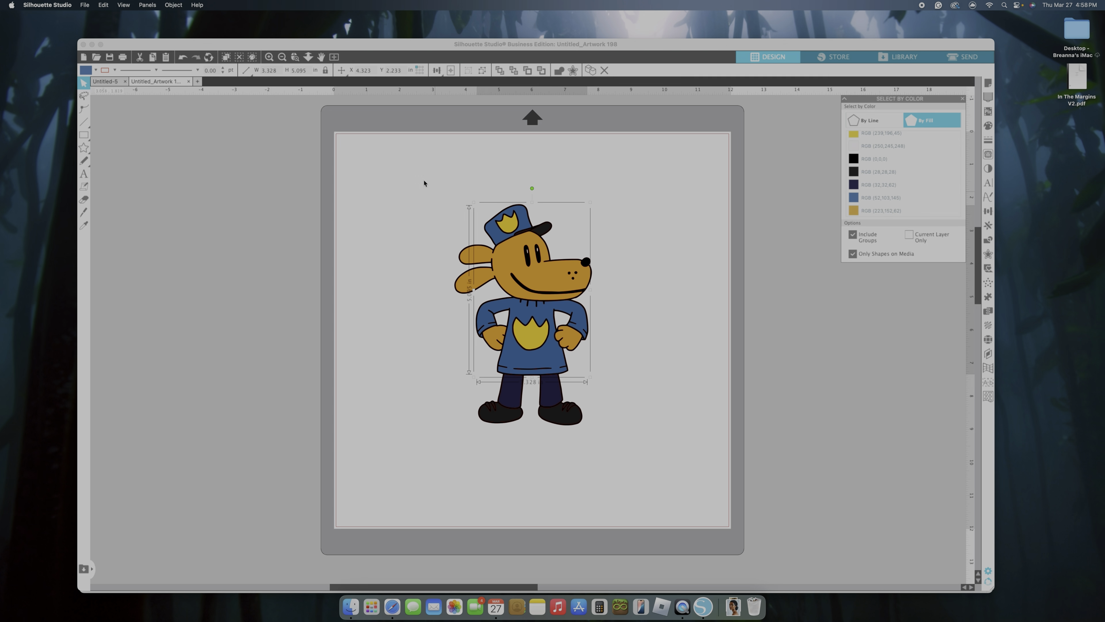
pyautogui.moveTo(392, 159); pyautogui.dragTo(668, 445)
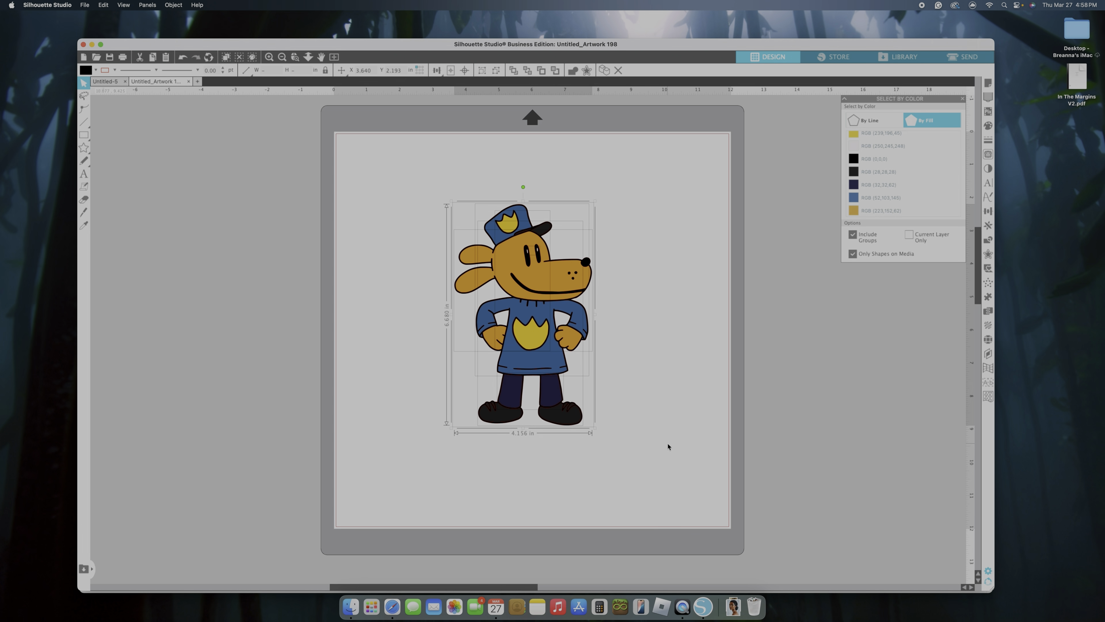
pyautogui.click(641, 407)
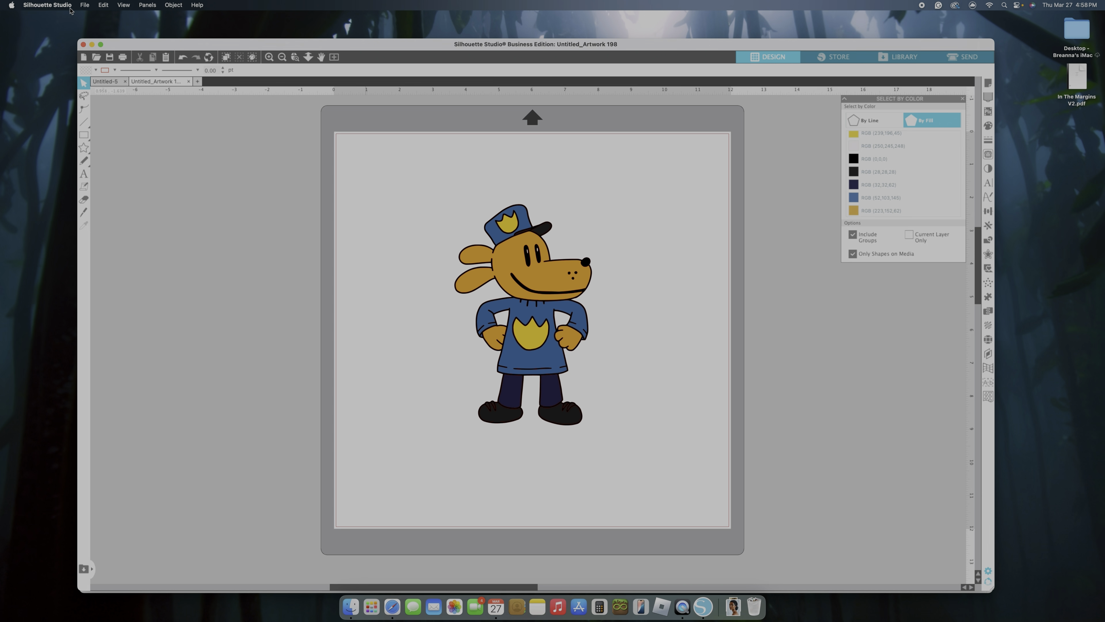
# Save the design to the Downloads folder as a PNG named "Dogman PNG" with a transparent background
pyautogui.click(85, 5)
pyautogui.moveTo(111, 92)
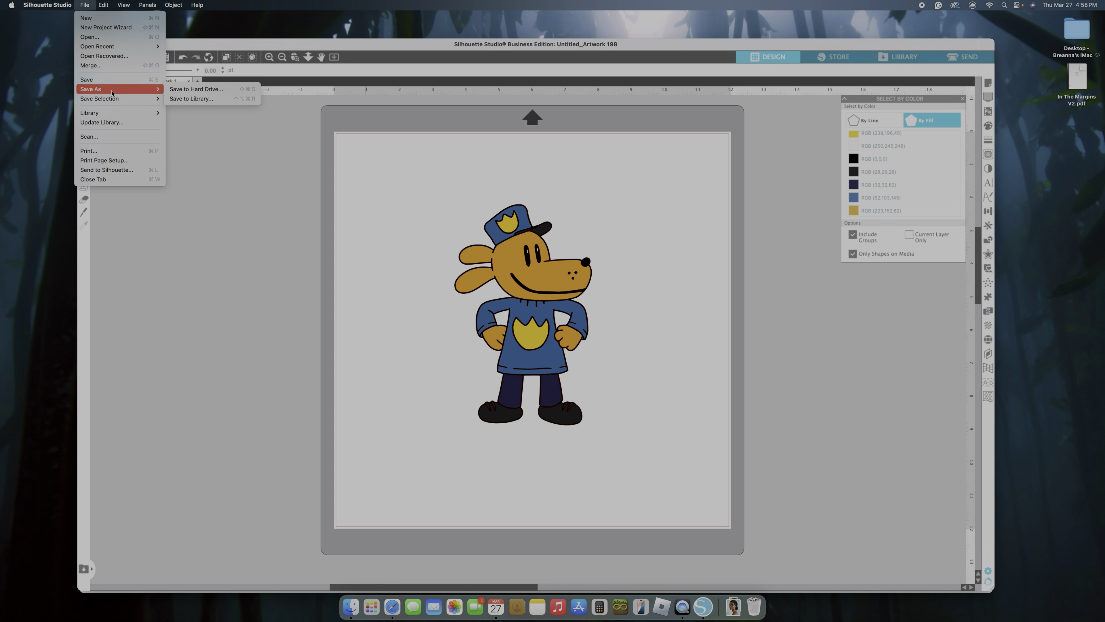
pyautogui.click(195, 90)
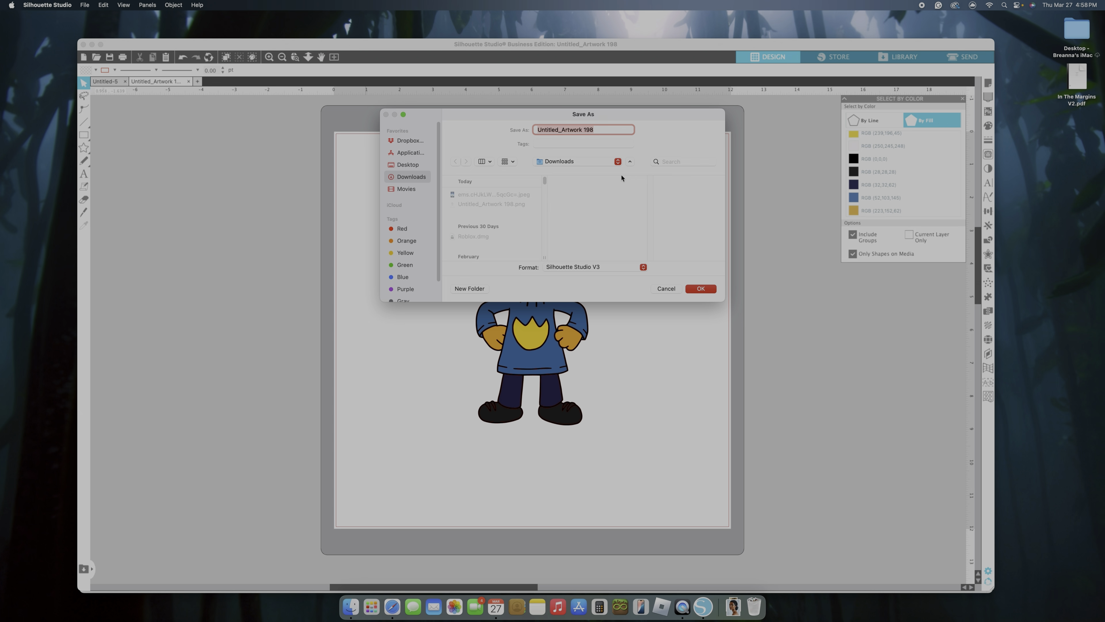
pyautogui.write('Dogman PNG')
pyautogui.click(565, 271)
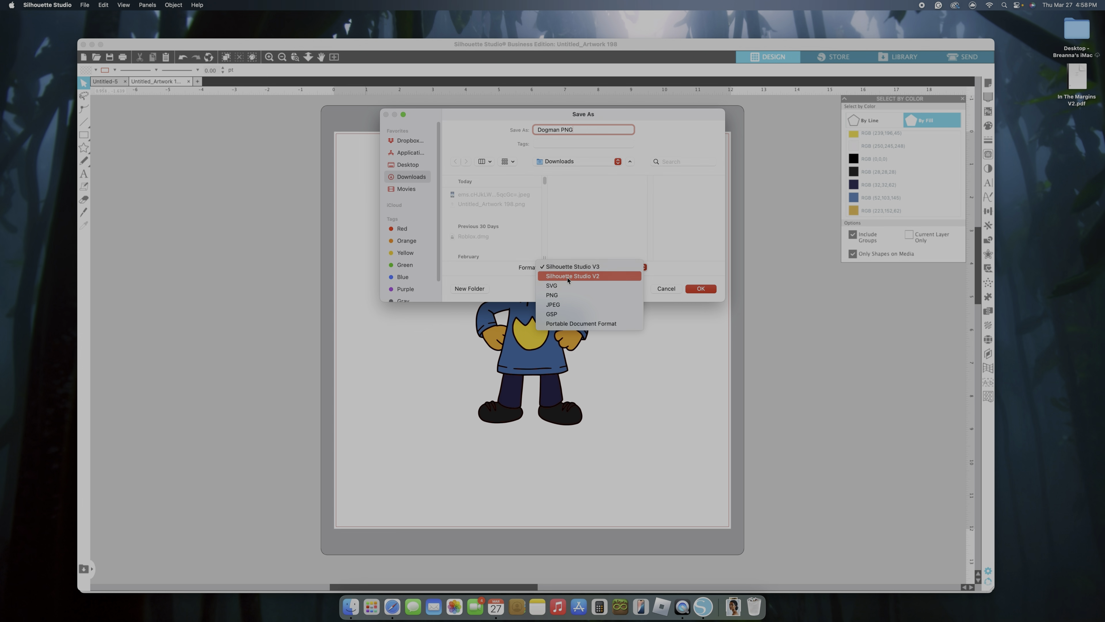
pyautogui.click(569, 297)
pyautogui.click(700, 290)
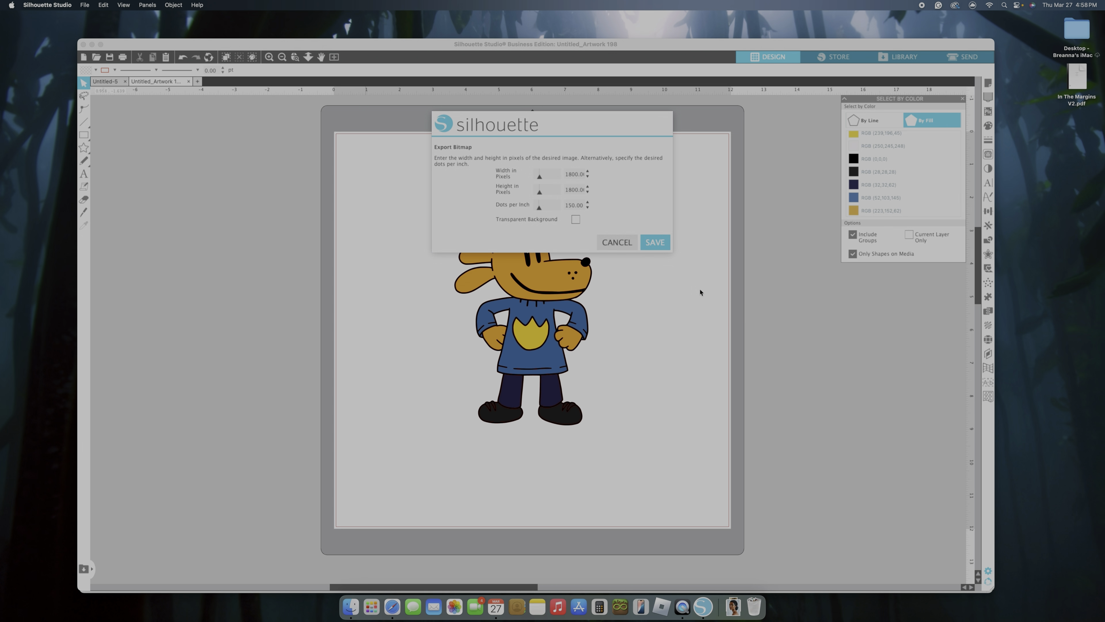
pyautogui.click(575, 219)
pyautogui.click(654, 242)
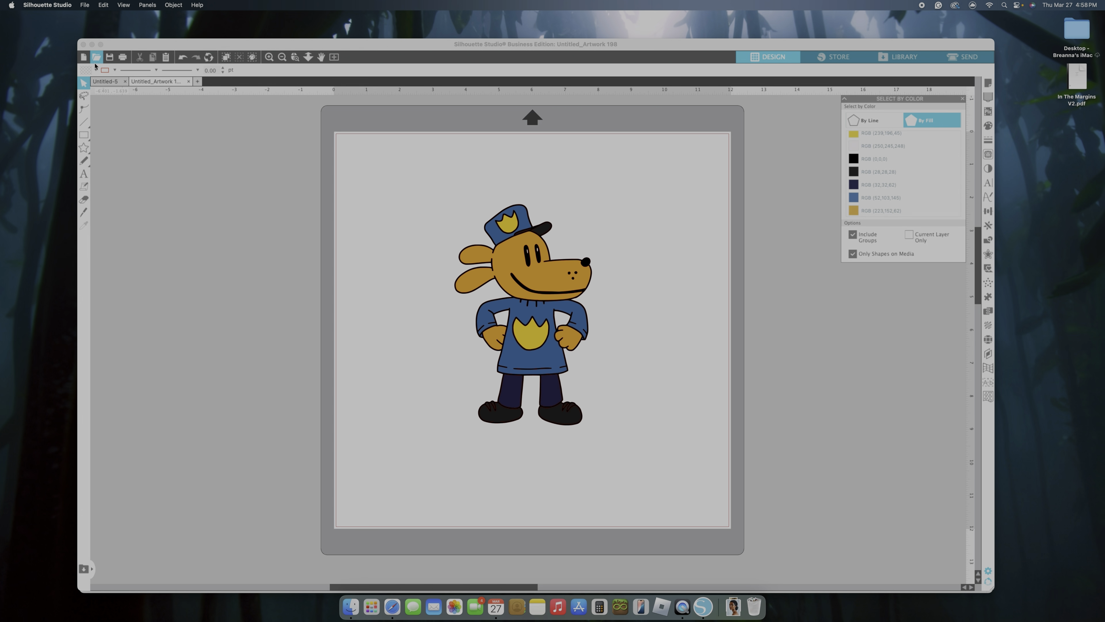
# Save the design to the Downloads folder as an SVG file named "Dogman SVG"
pyautogui.click(83, 8)
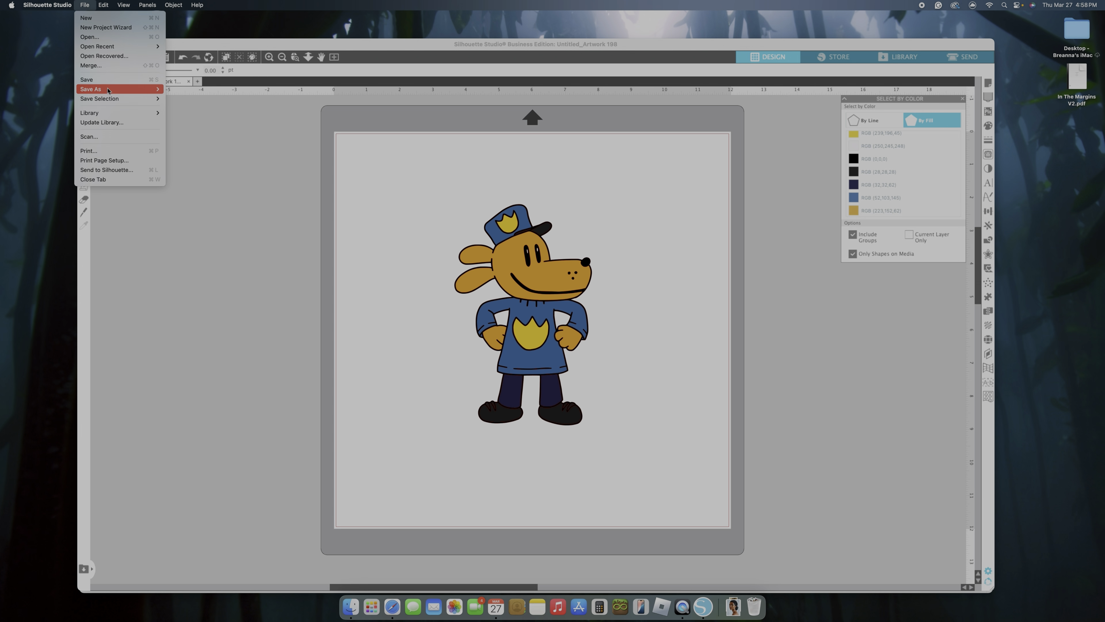
pyautogui.moveTo(130, 89)
pyautogui.click(172, 98)
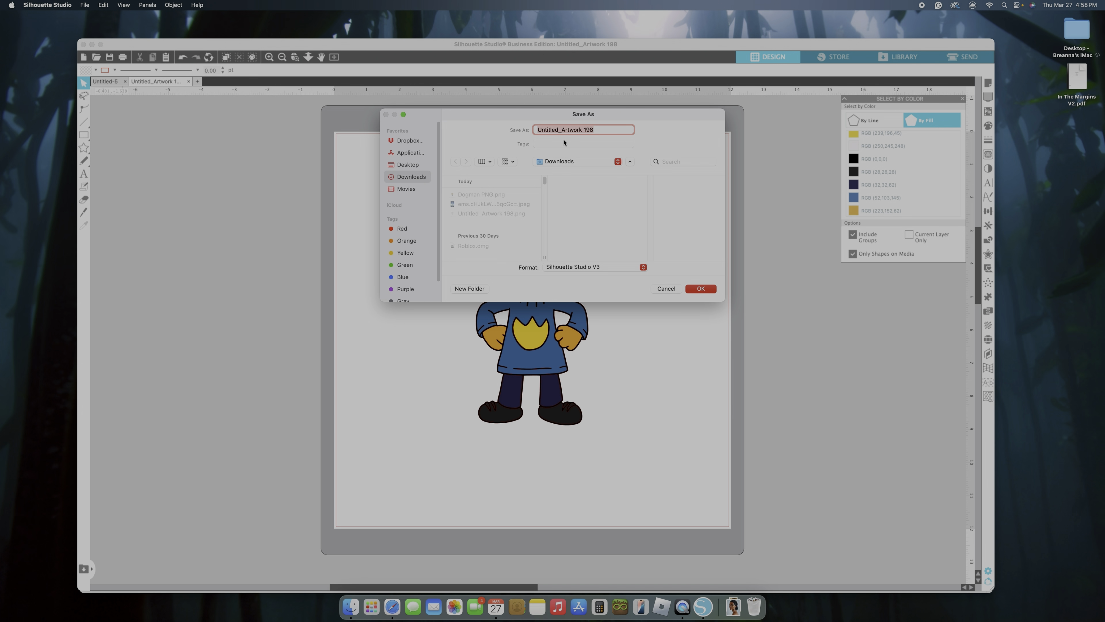
pyautogui.write('Dogman SVG')
pyautogui.click(601, 273)
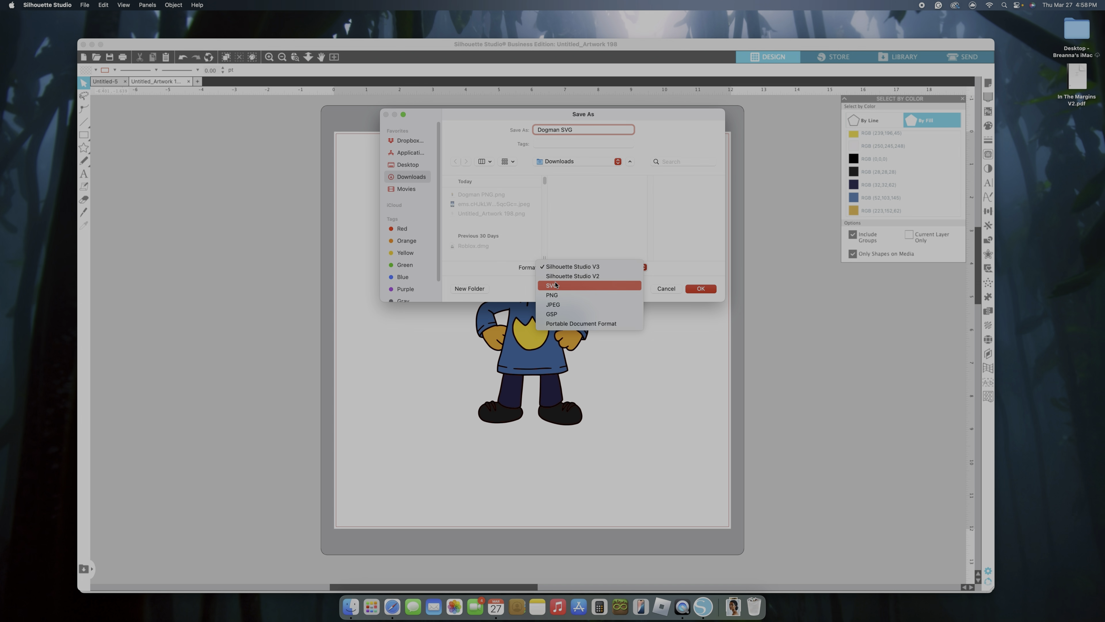
pyautogui.click(554, 284)
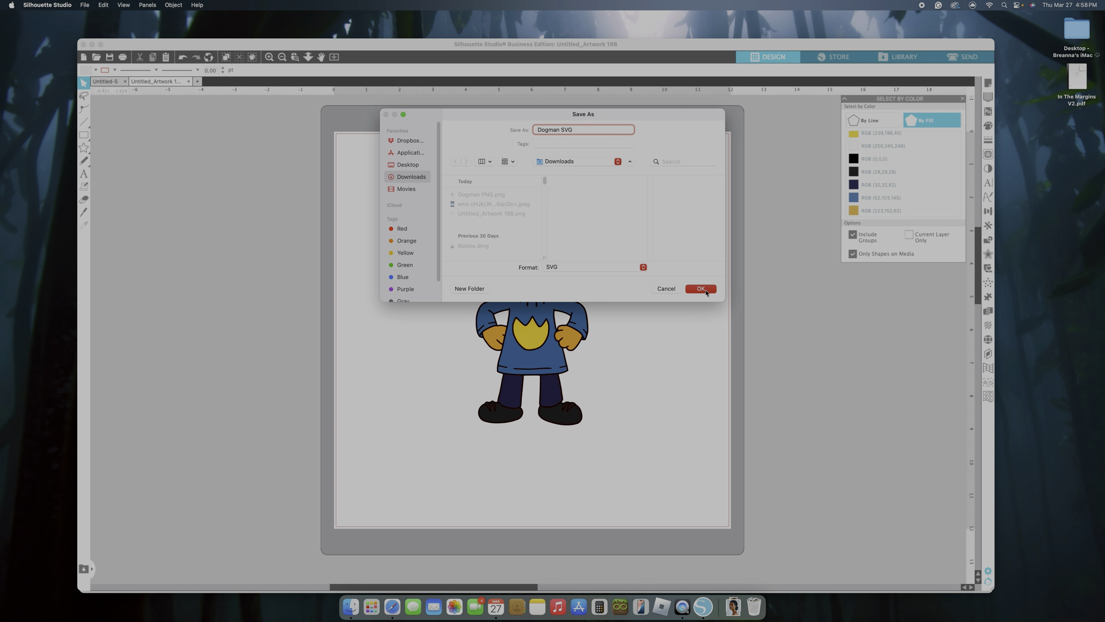
pyautogui.click(705, 289)
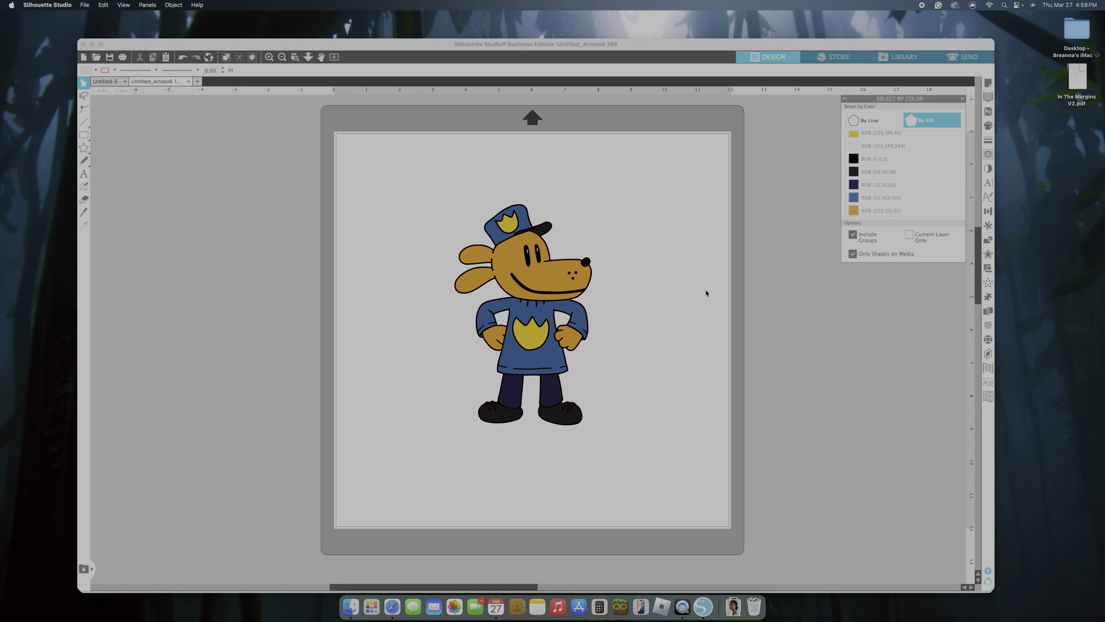
# Save a copy of the design to the Silhouette library under the name "Untitled_Artwork 198.studio3"
pyautogui.click(85, 5)
pyautogui.moveTo(144, 89)
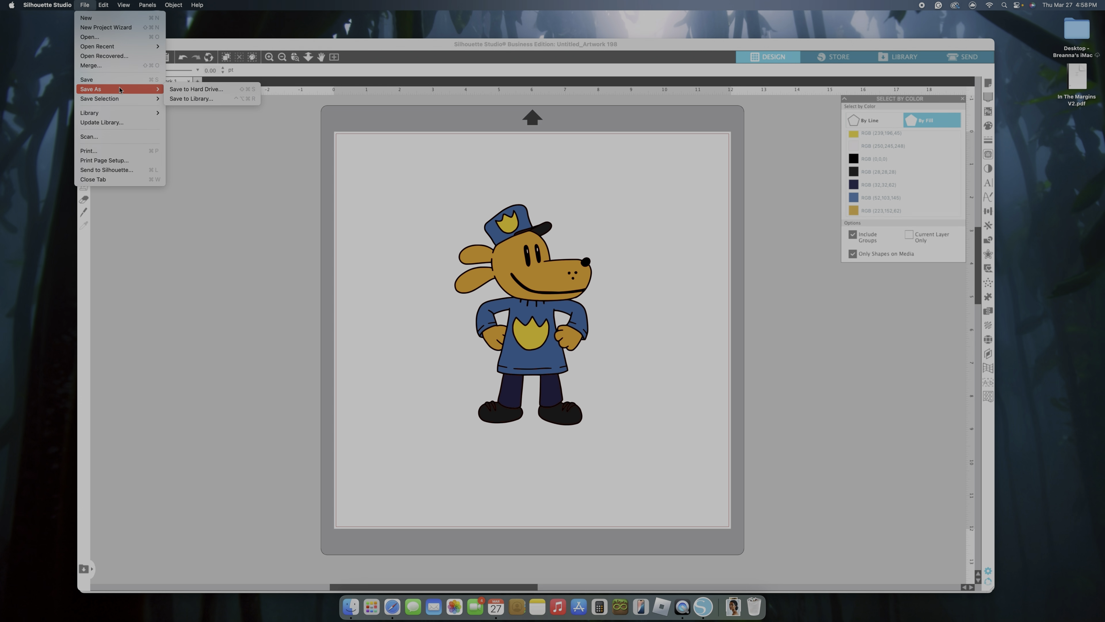
pyautogui.click(190, 99)
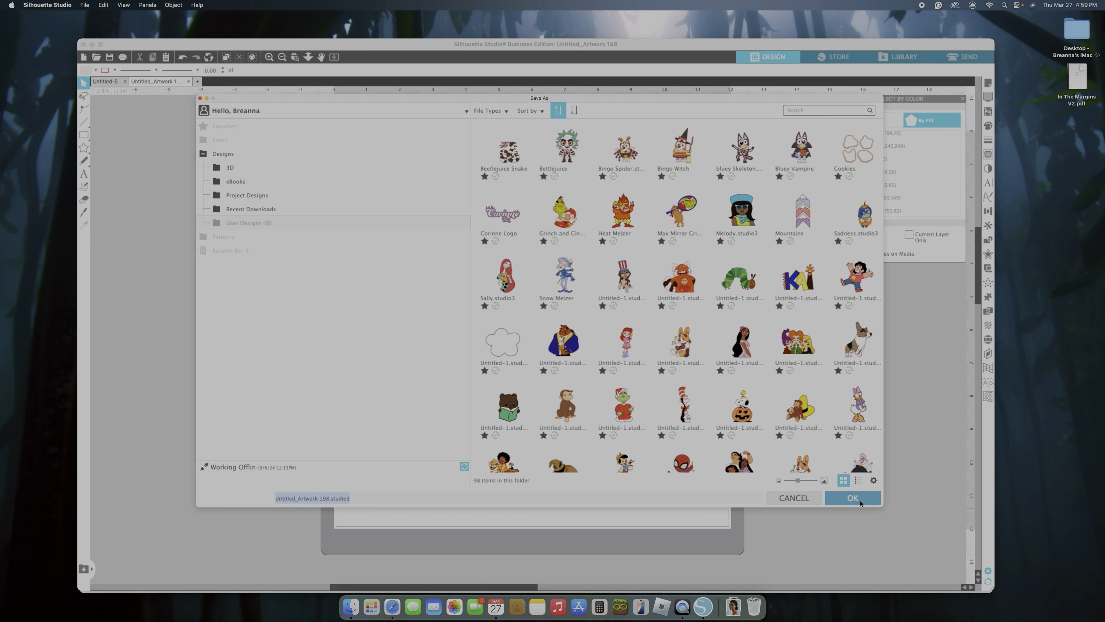
pyautogui.click(860, 502)
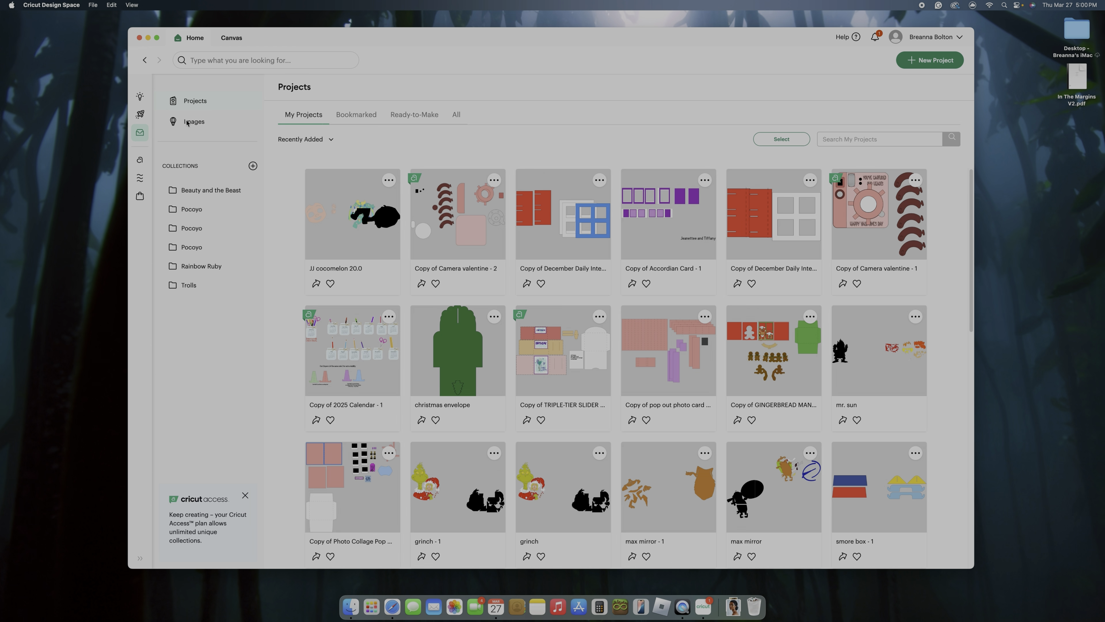
# Switch to Cricut Design Space, start a new project and begin an image upload
pyautogui.click(910, 61)
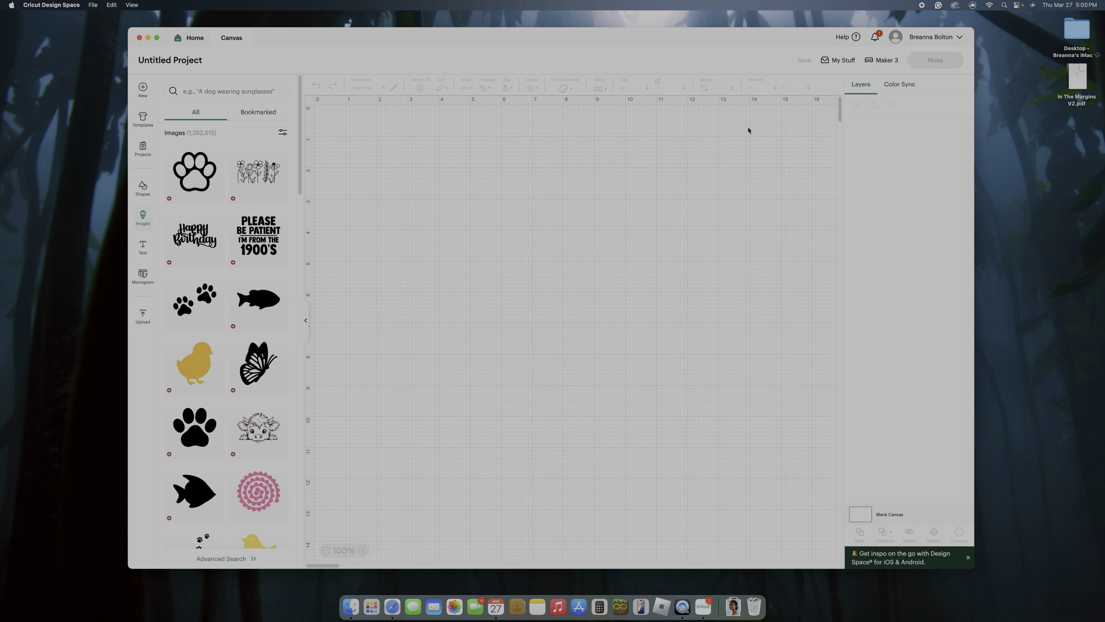
pyautogui.click(144, 318)
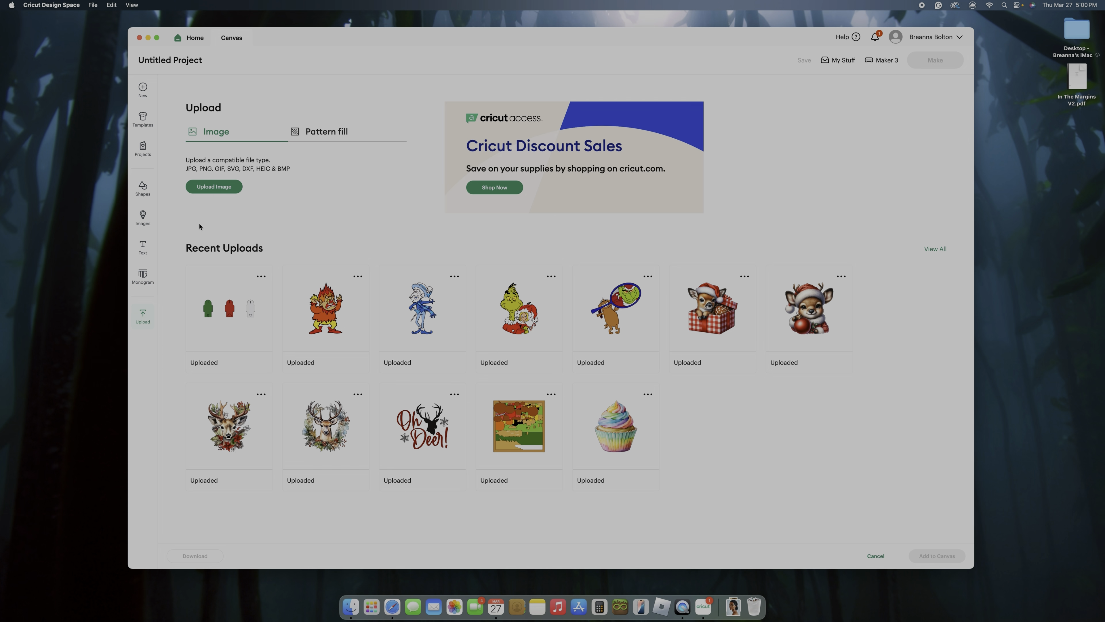
pyautogui.click(209, 191)
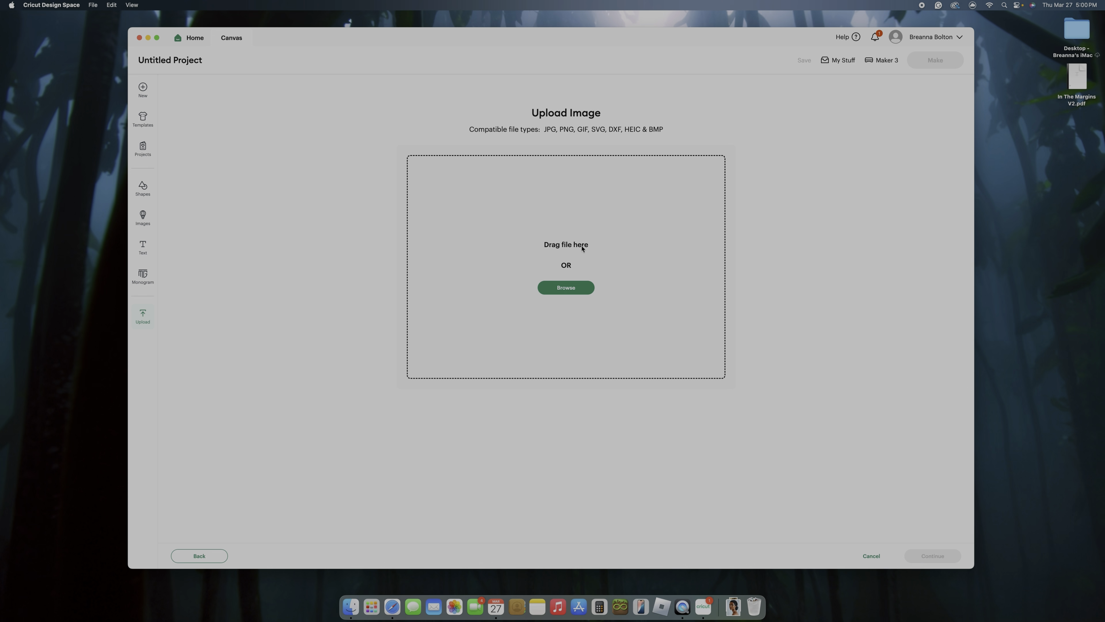
# Load "Dogman SVG.svg" from the Downloads folder as the upload image and continue to the image details
pyautogui.click(351, 606)
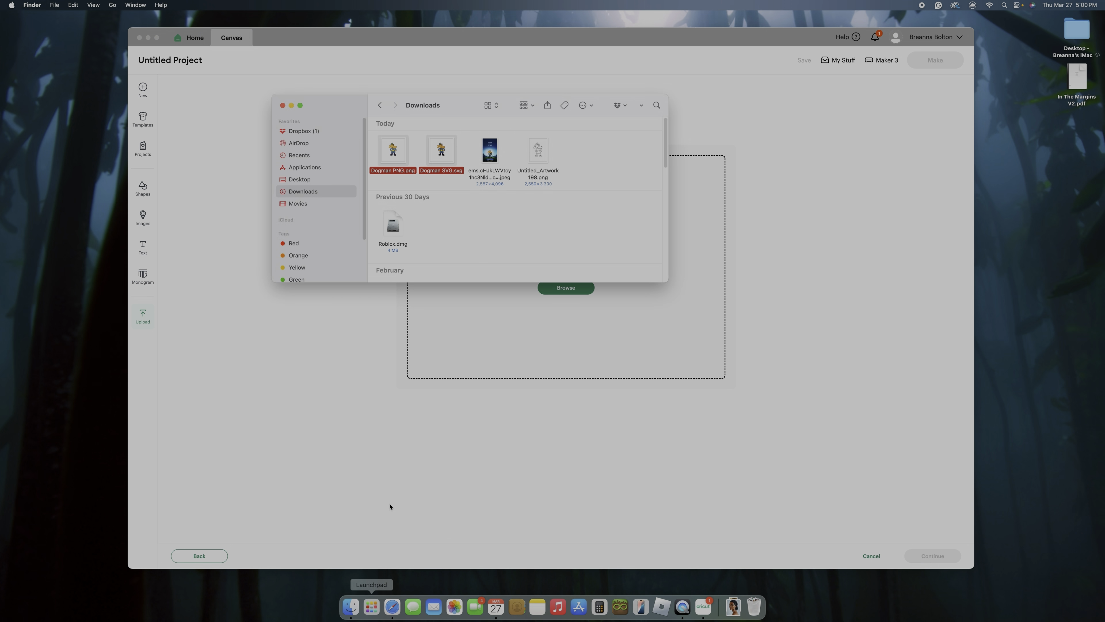
pyautogui.moveTo(442, 148); pyautogui.dragTo(496, 320)
pyautogui.click(459, 191)
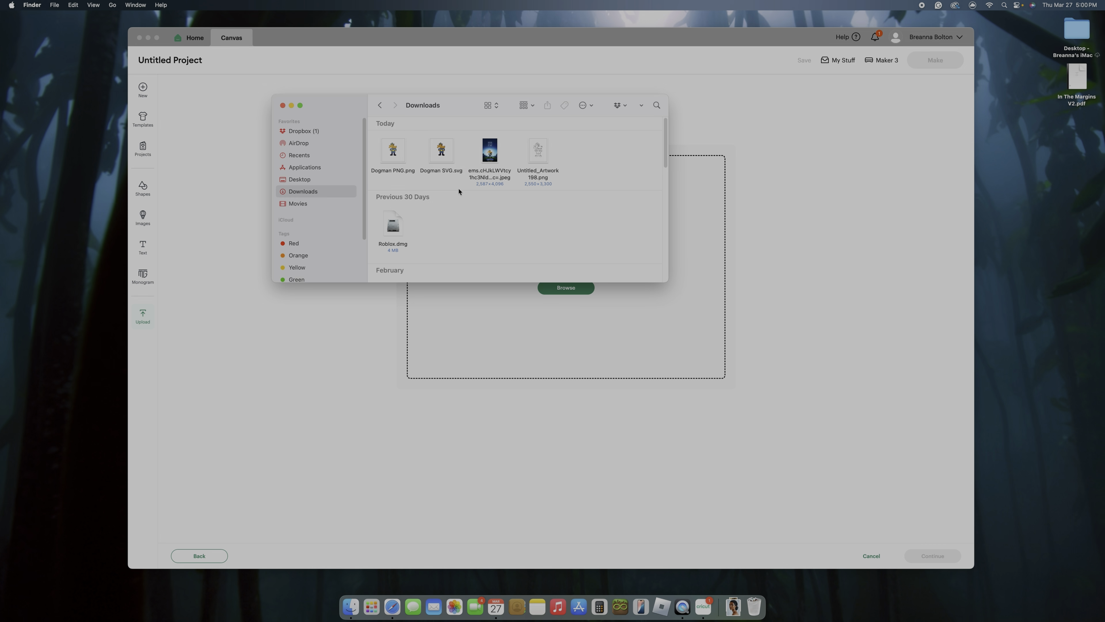
pyautogui.moveTo(446, 151); pyautogui.dragTo(481, 284)
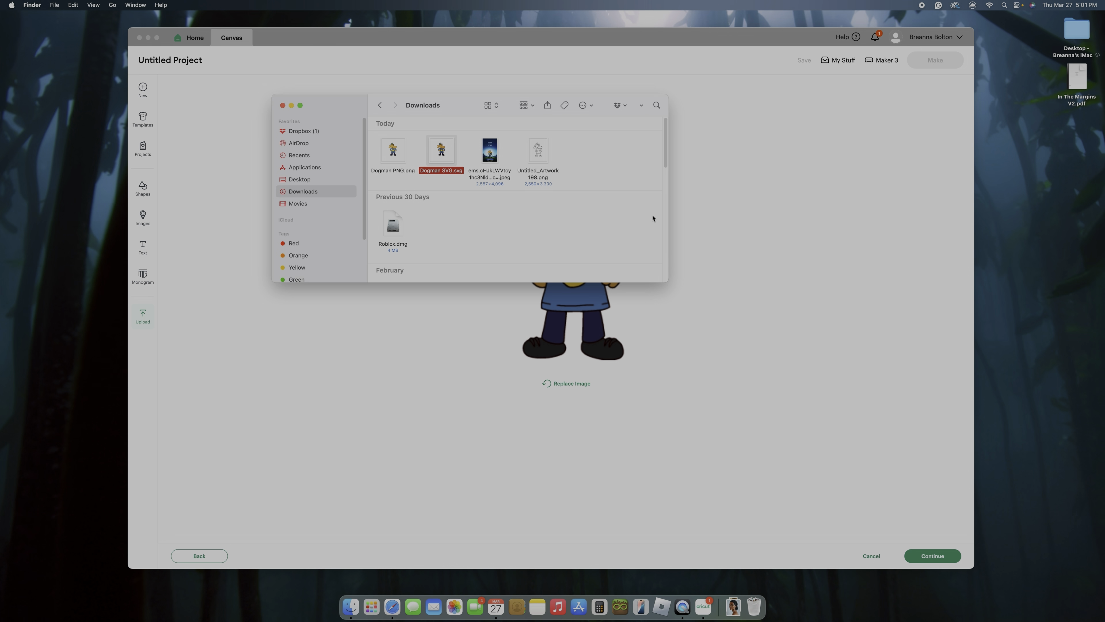
pyautogui.click(282, 106)
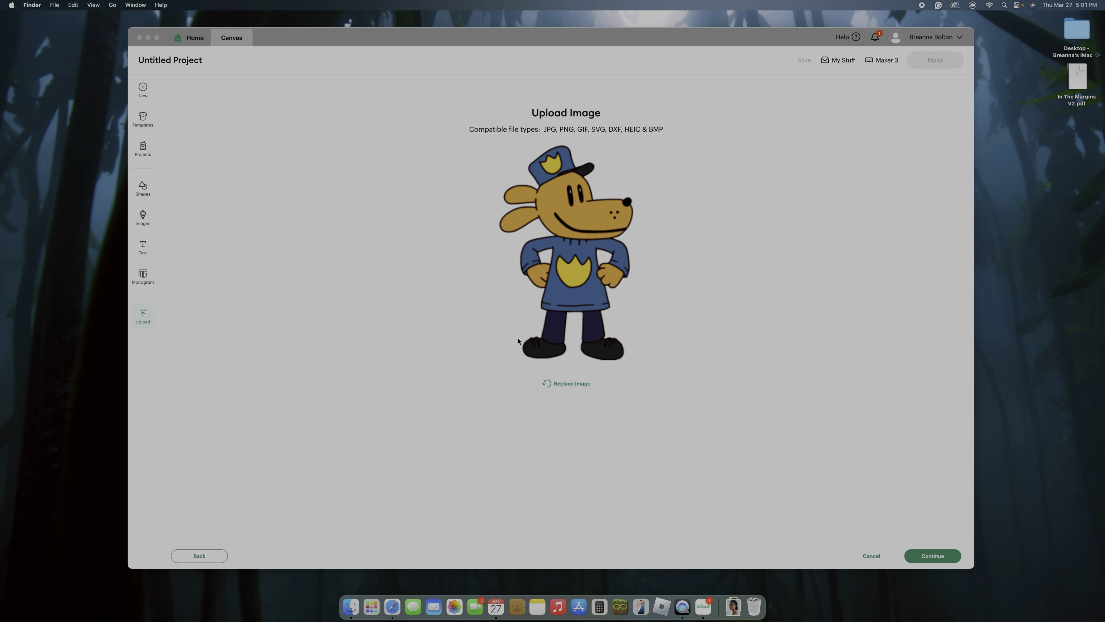
pyautogui.click(951, 564)
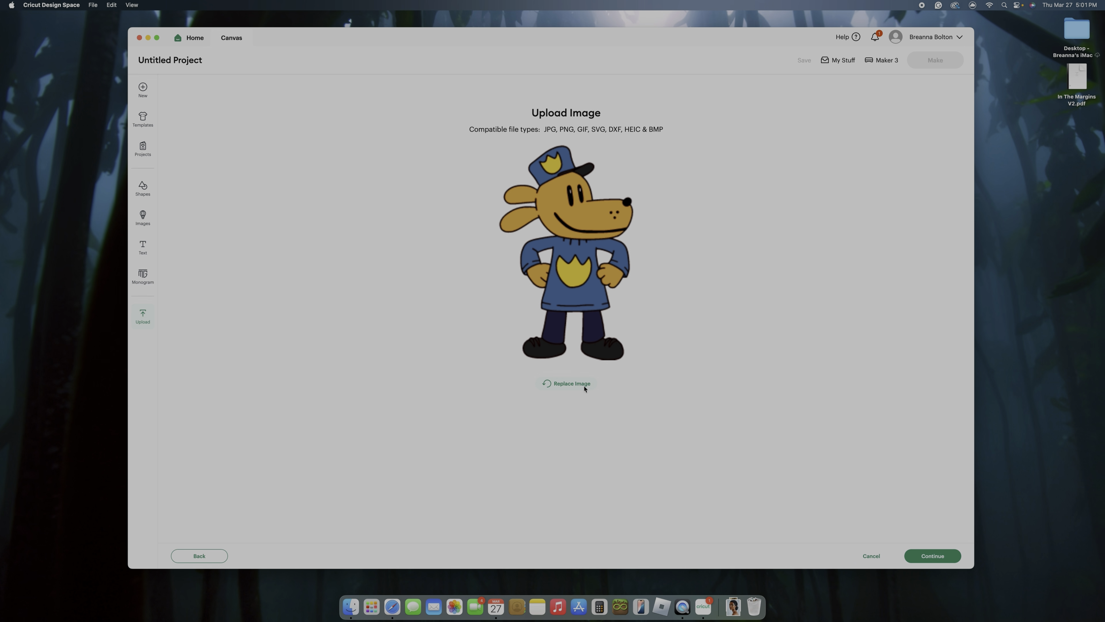
pyautogui.click(933, 556)
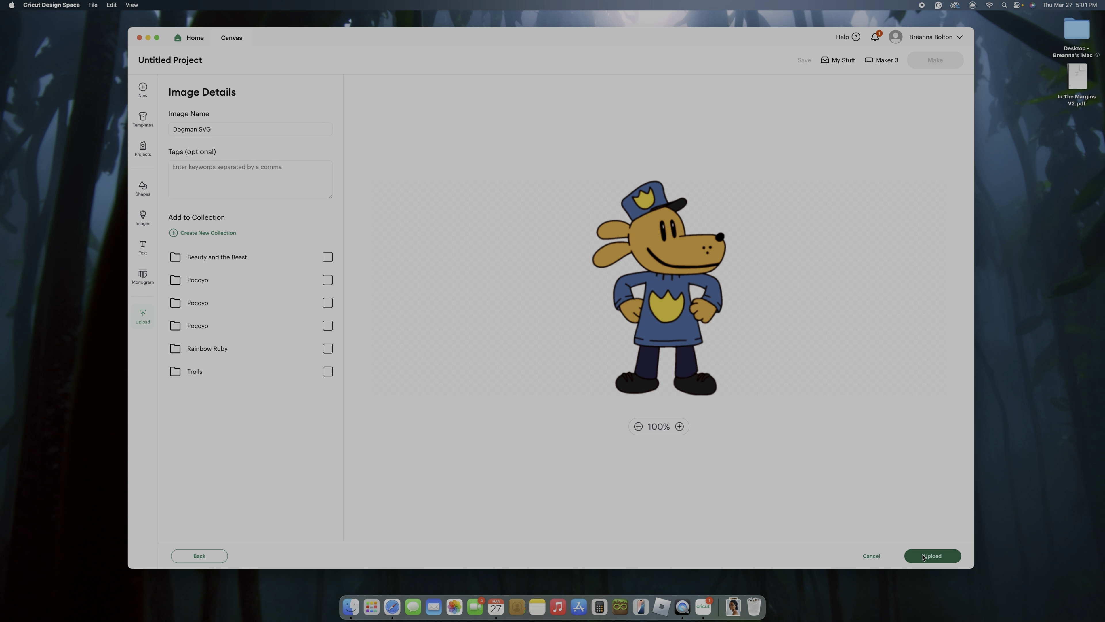
# Rename the image "Dogman", leave it out of any collection, and upload it onto the canvas
pyautogui.click(213, 129)
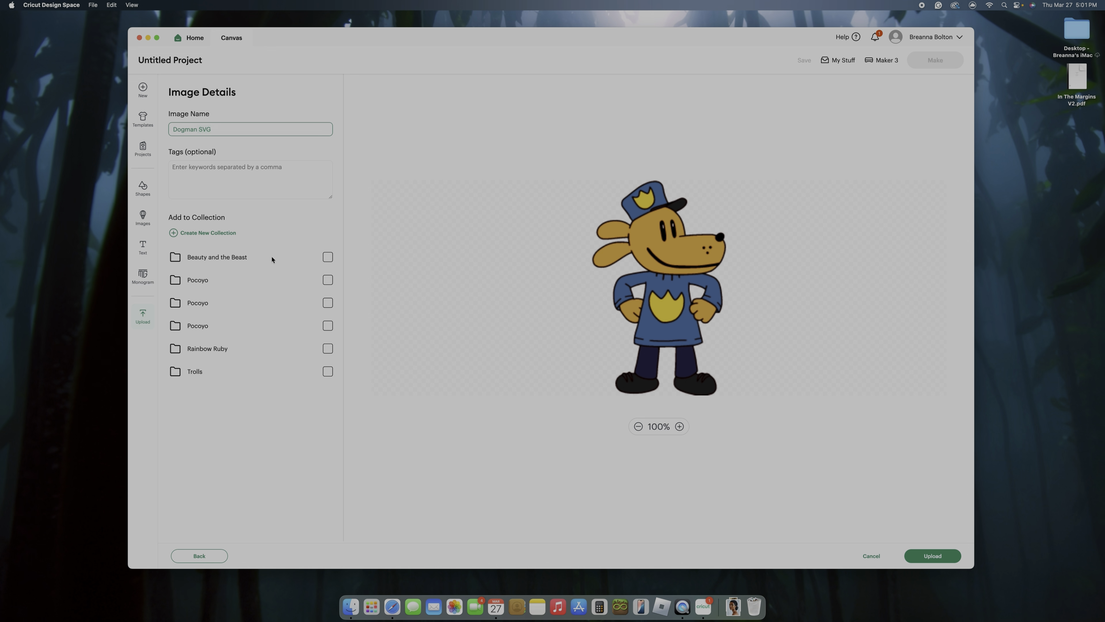
pyautogui.press('BackSpace')
pyautogui.press('BackSpace')
pyautogui.press('BackSpace')
pyautogui.press('BackSpace')
pyautogui.click(235, 233)
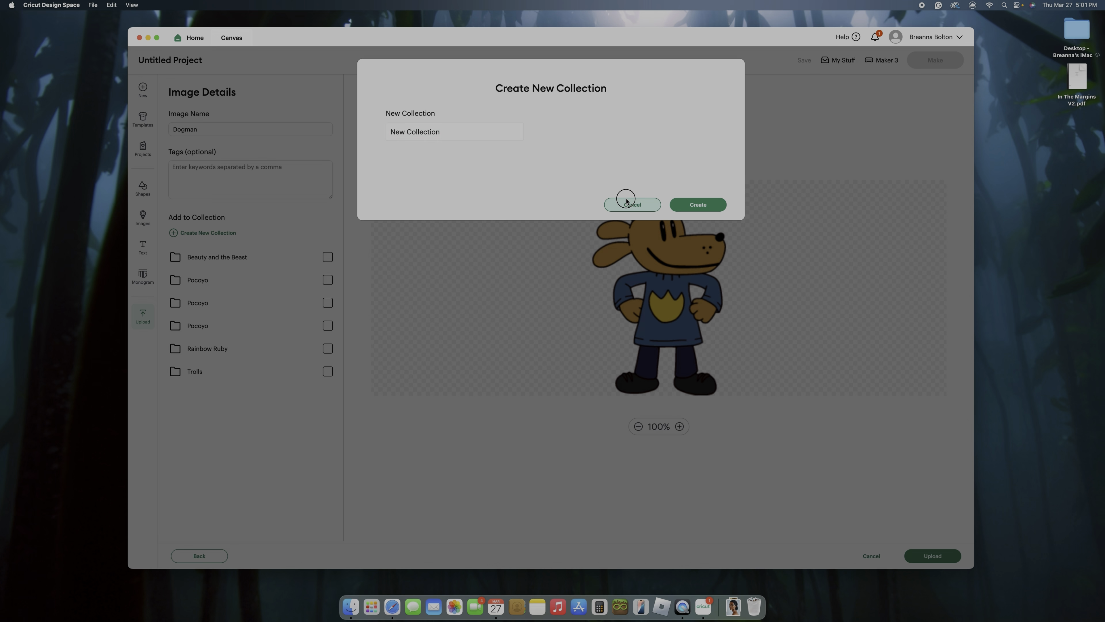
pyautogui.click(629, 204)
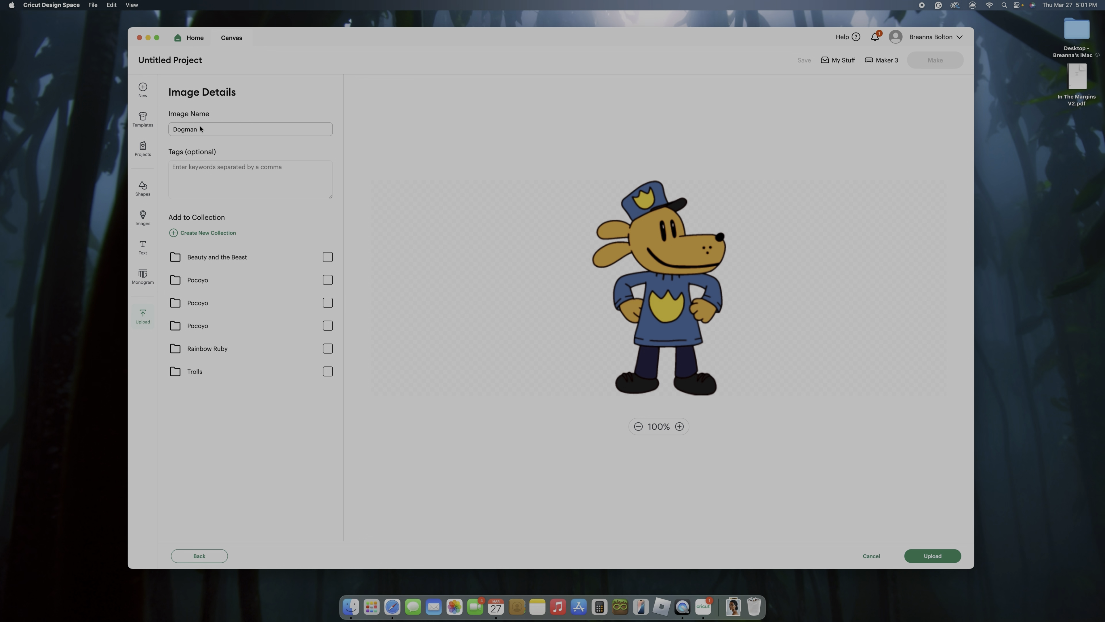
pyautogui.click(932, 557)
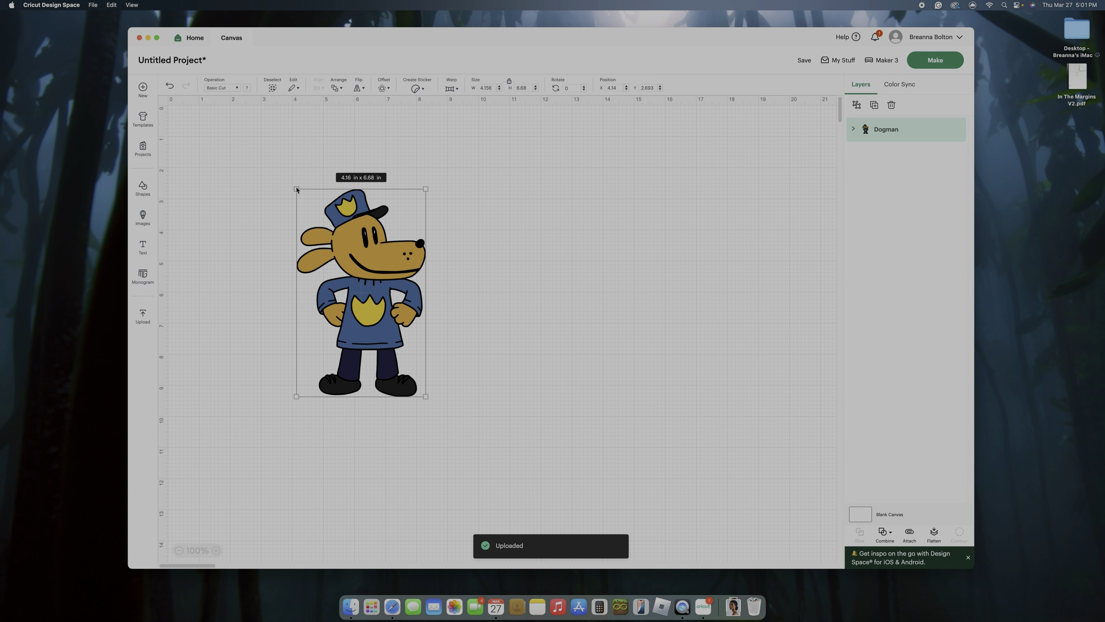
# Scale the Dogman image down to about 3.7 × 5.94 in and ungroup it into its colour layers
pyautogui.moveTo(296, 190); pyautogui.dragTo(316, 282)
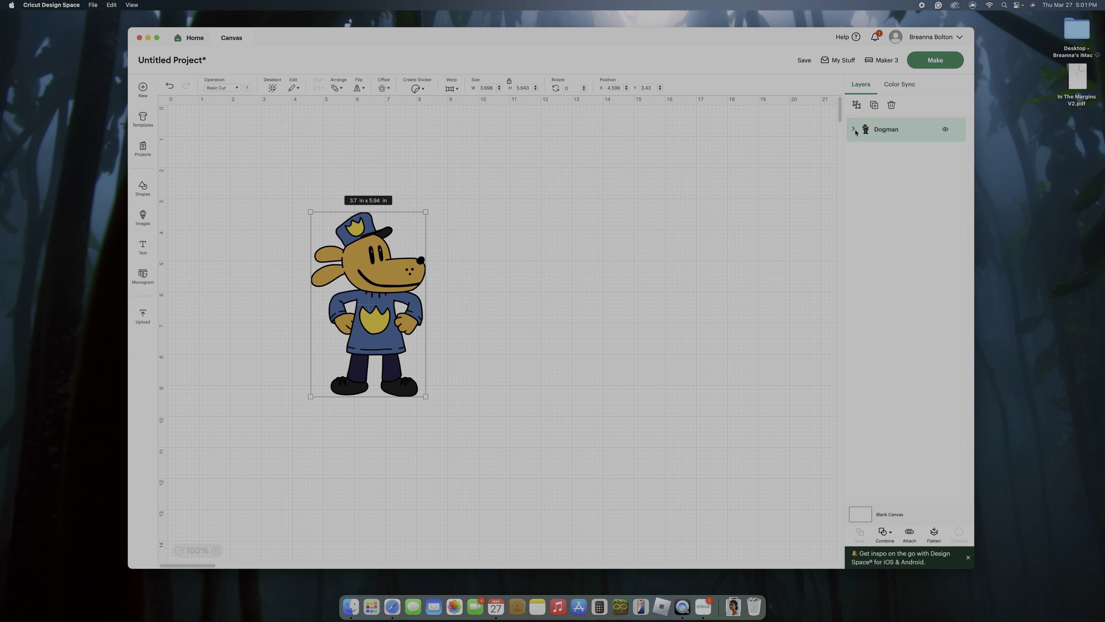
pyautogui.click(854, 130)
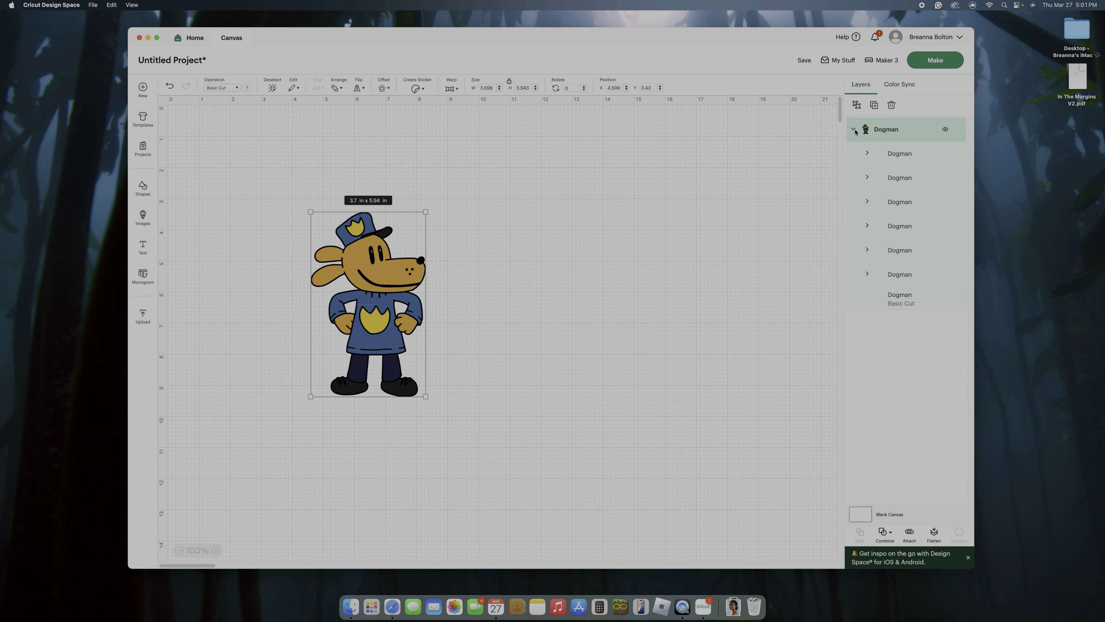
pyautogui.click(907, 157)
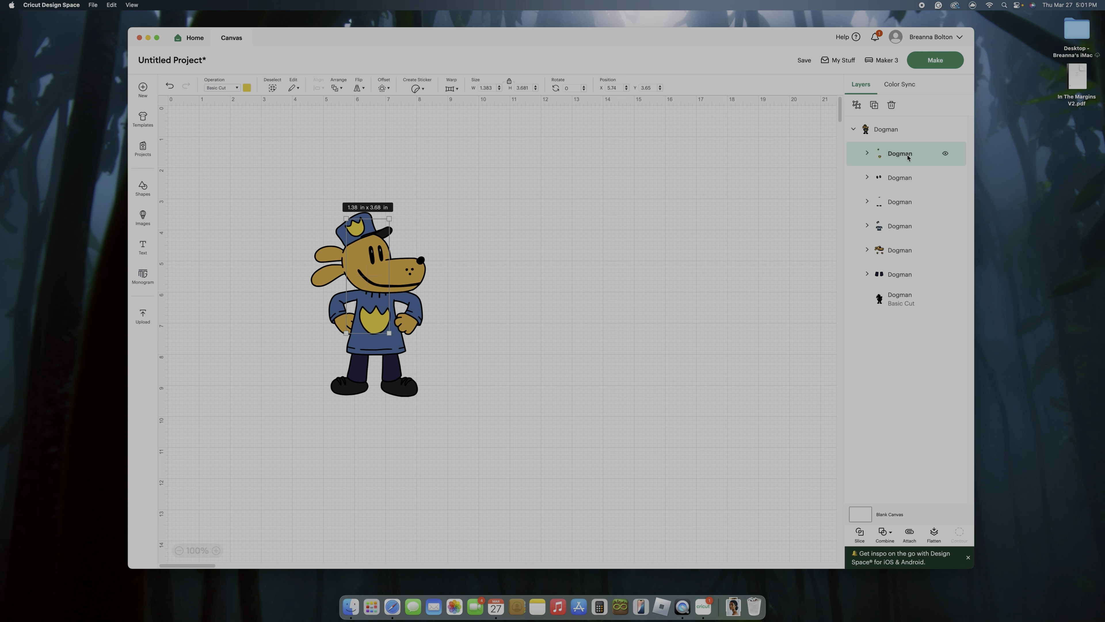
pyautogui.click(885, 130)
pyautogui.rightClick(886, 131)
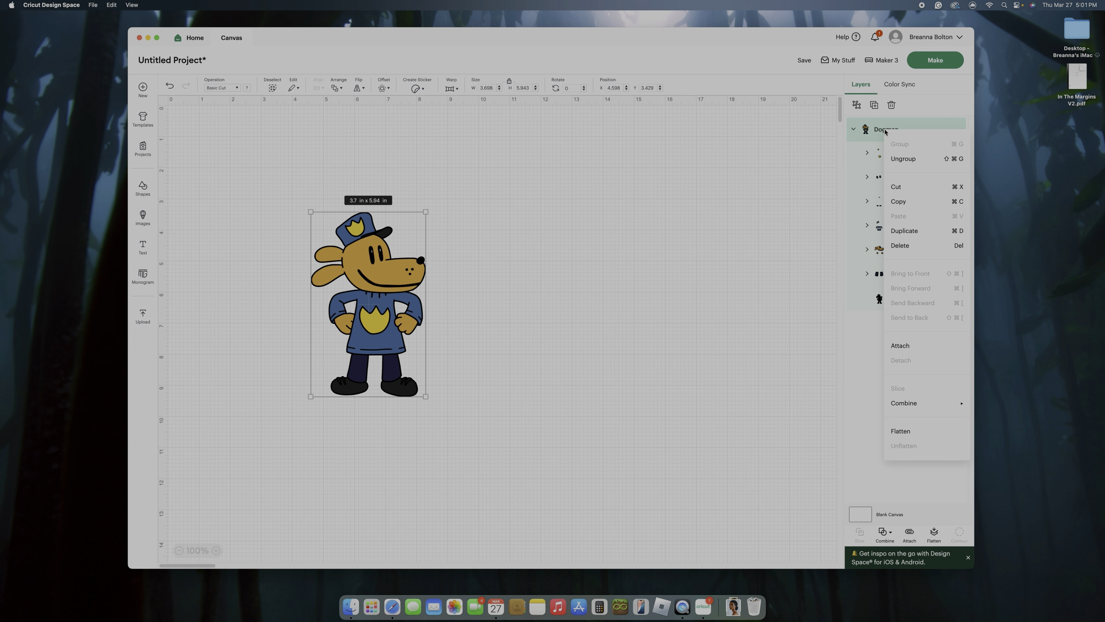
pyautogui.click(897, 158)
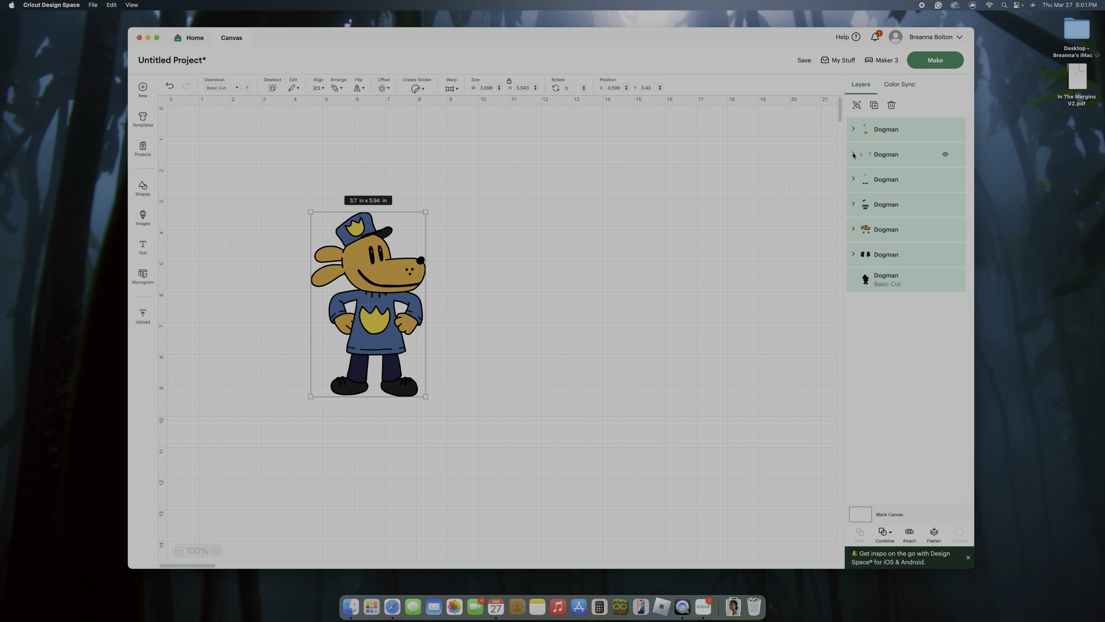
# Move the yellow badges, the dark cap brim and shoes, and the navy trousers off the character onto empty canvas
pyautogui.moveTo(379, 320); pyautogui.dragTo(647, 305)
pyautogui.click(523, 330)
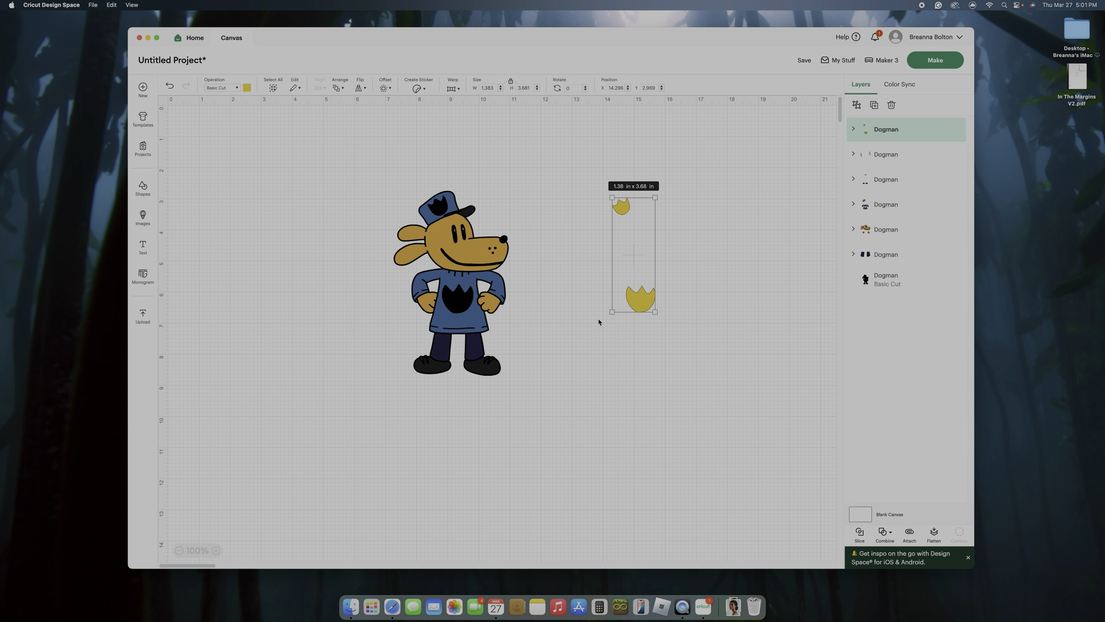
pyautogui.moveTo(484, 361); pyautogui.dragTo(755, 370)
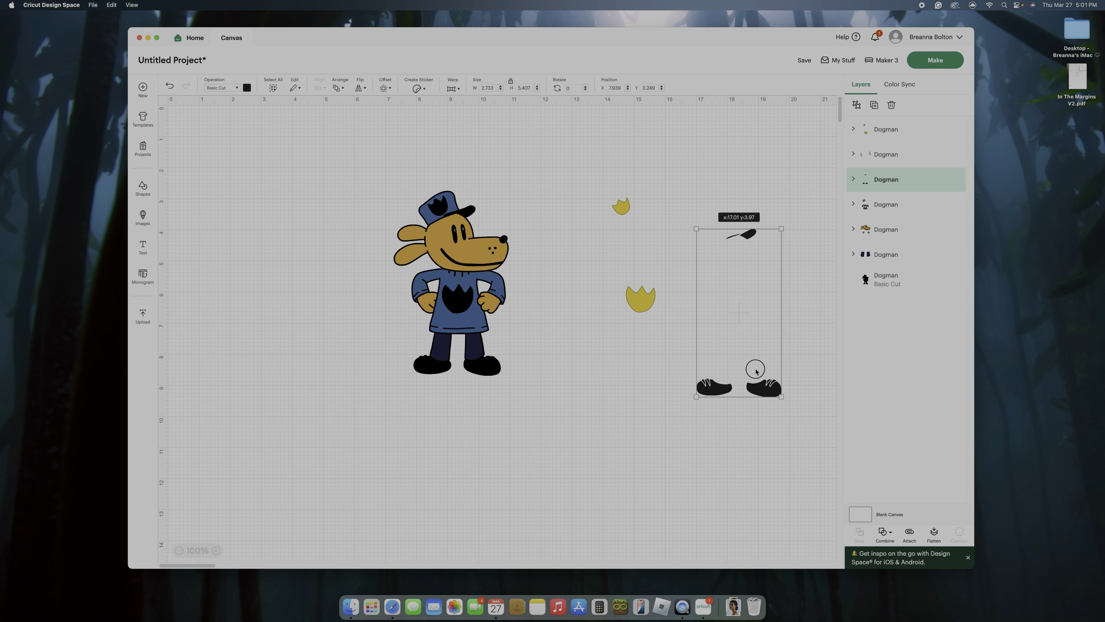
pyautogui.moveTo(476, 355); pyautogui.dragTo(588, 463)
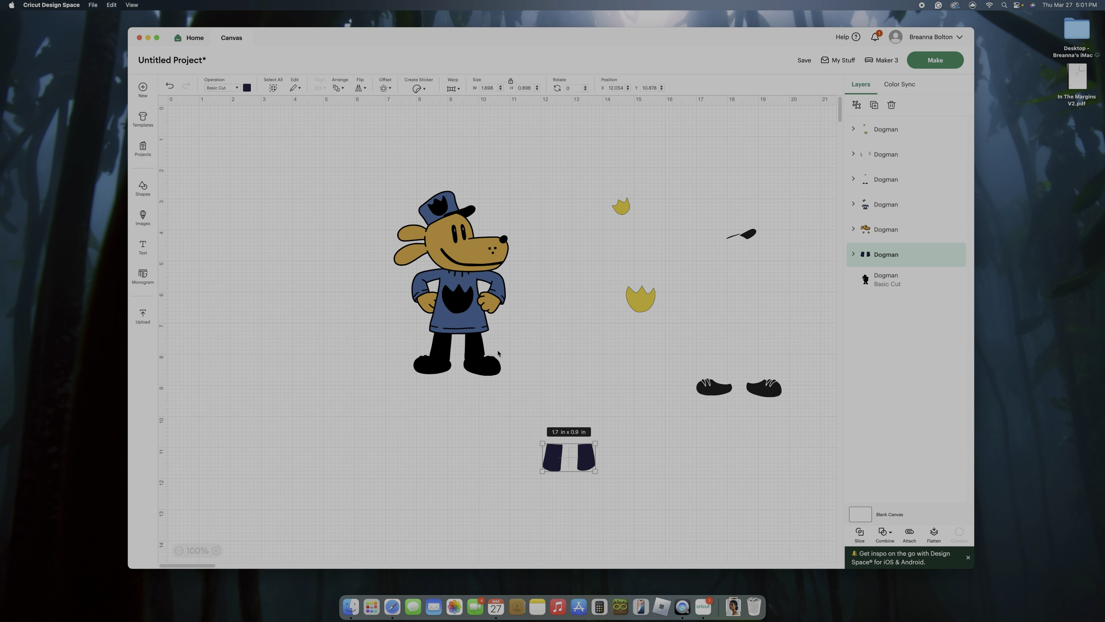
# Separate the blue hat and shirt, the tan head and hands, and the black silhouette into their own canvas areas
pyautogui.click(473, 321)
pyautogui.moveTo(474, 321); pyautogui.dragTo(575, 349)
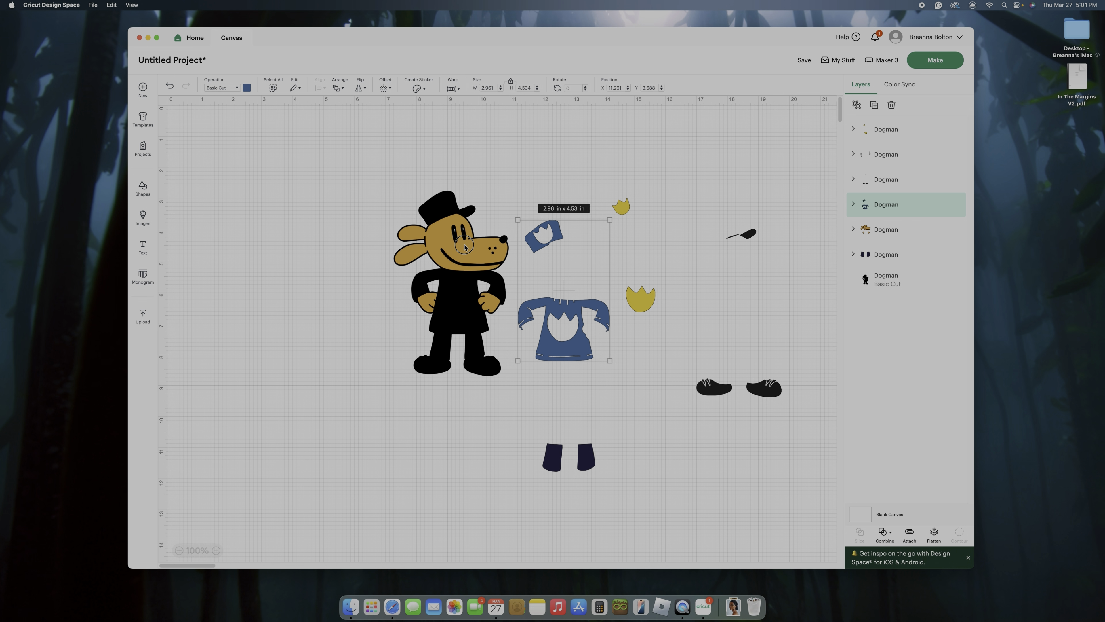
pyautogui.moveTo(455, 248); pyautogui.dragTo(272, 266)
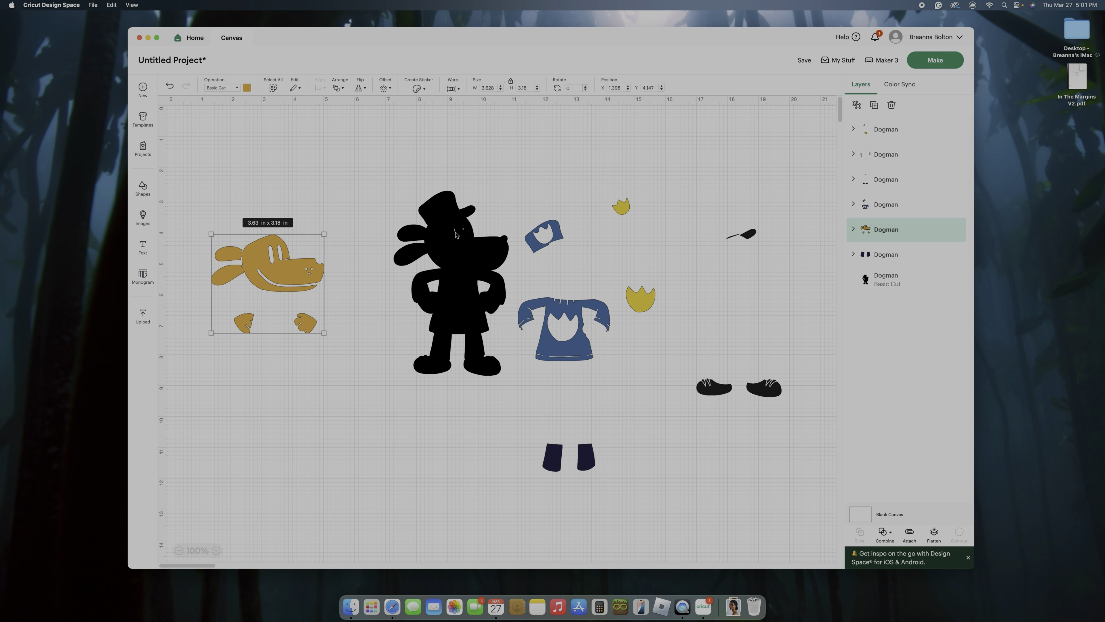
pyautogui.moveTo(454, 234); pyautogui.dragTo(430, 322)
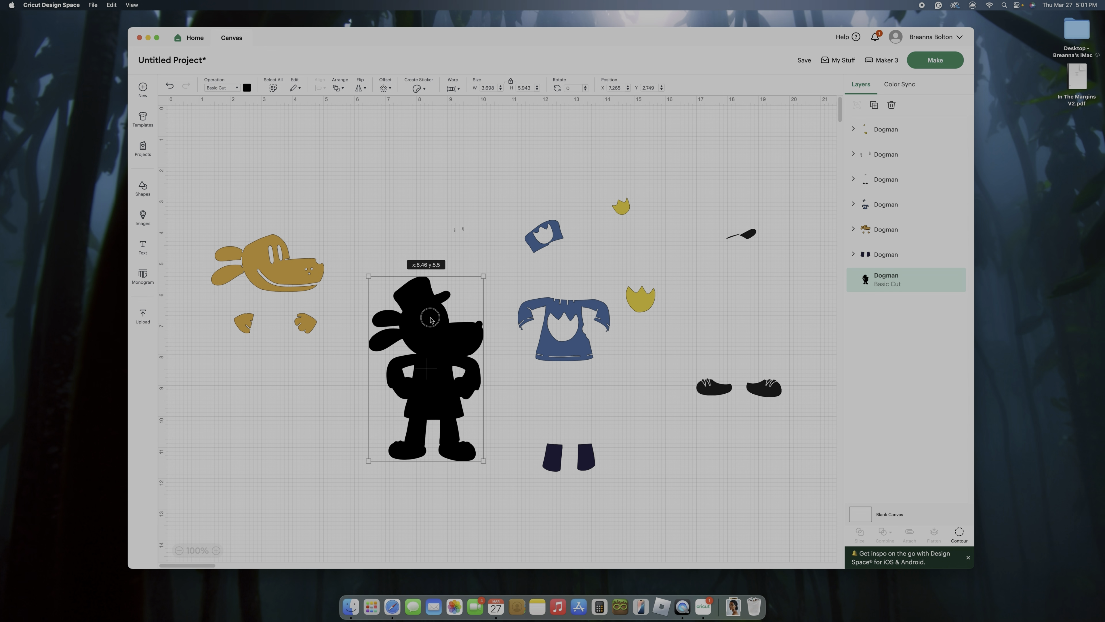